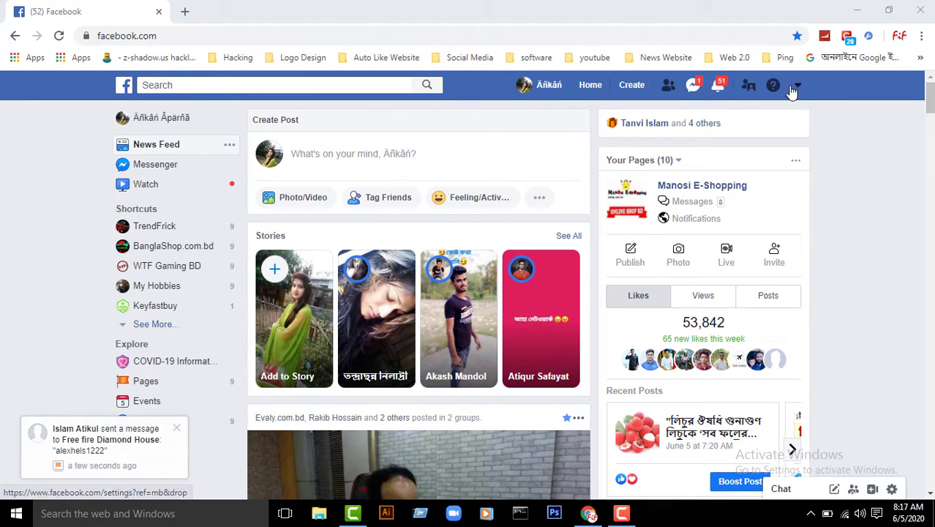
pyautogui.scroll(-5, 440, 247)
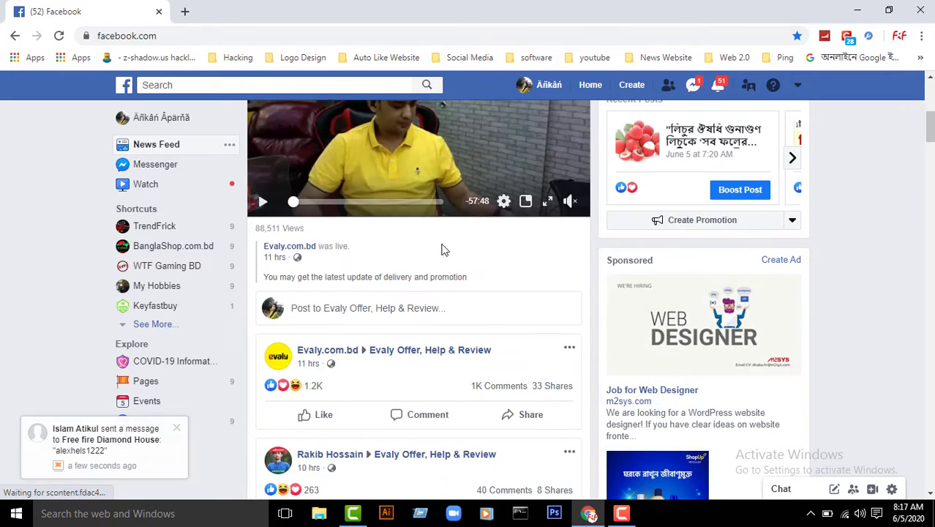
pyautogui.scroll(5, 442, 250)
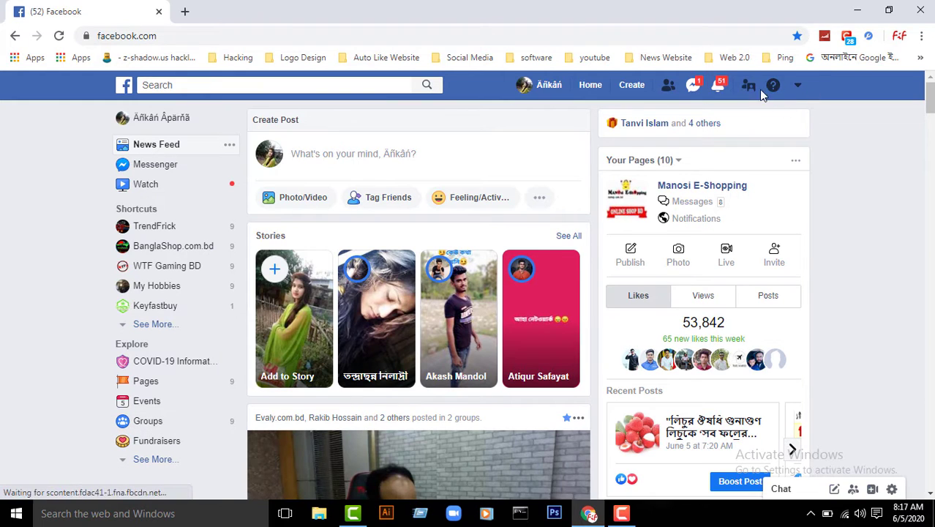
pyautogui.click(799, 87)
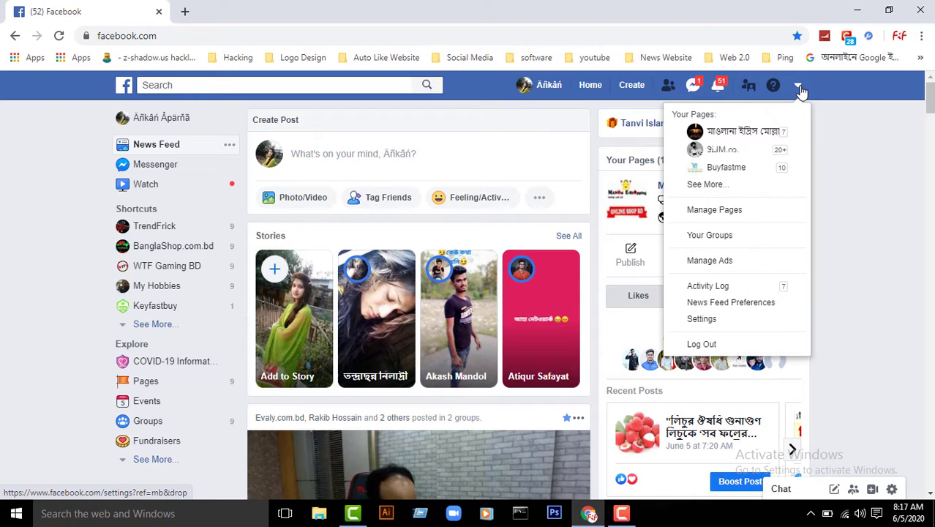
pyautogui.click(799, 87)
pyautogui.click(799, 87)
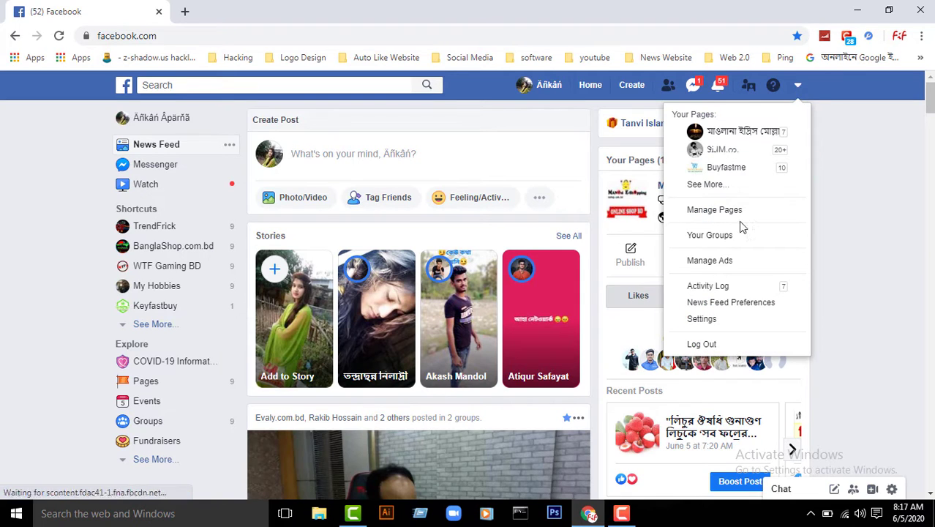
pyautogui.scroll(-1, 731, 232)
pyautogui.scroll(1, 533, 282)
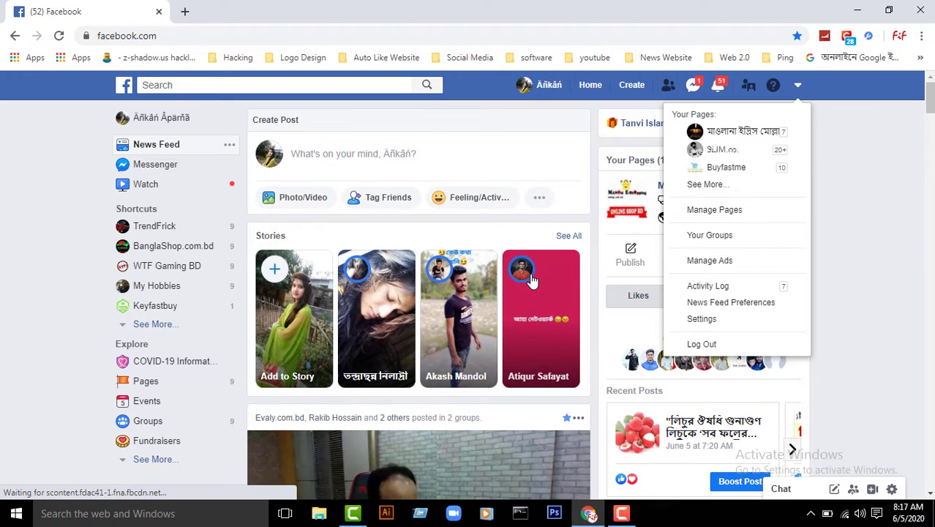
pyautogui.click(721, 263)
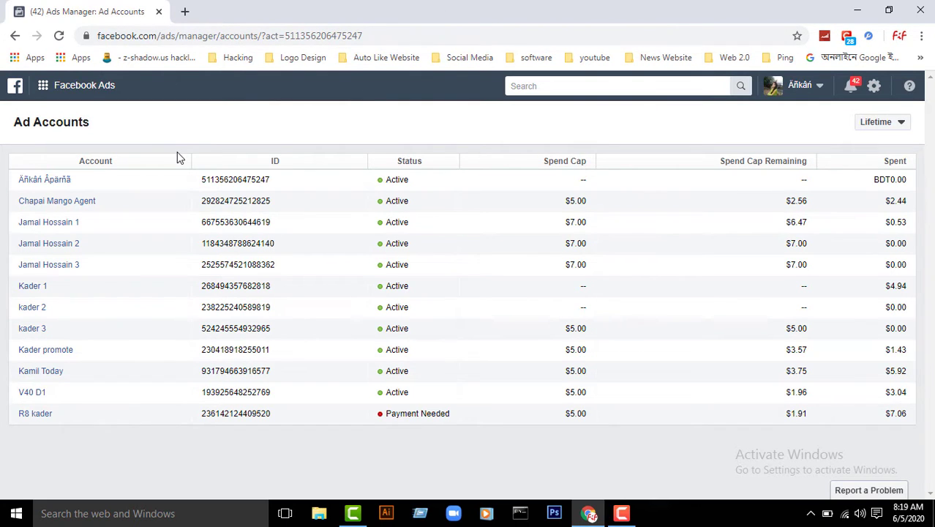
pyautogui.click(15, 36)
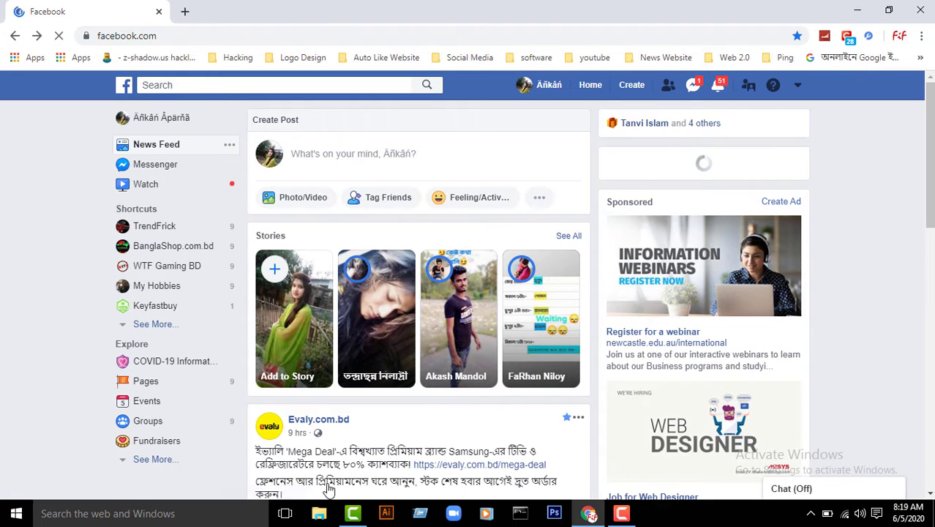
pyautogui.scroll(-7, 511, 417)
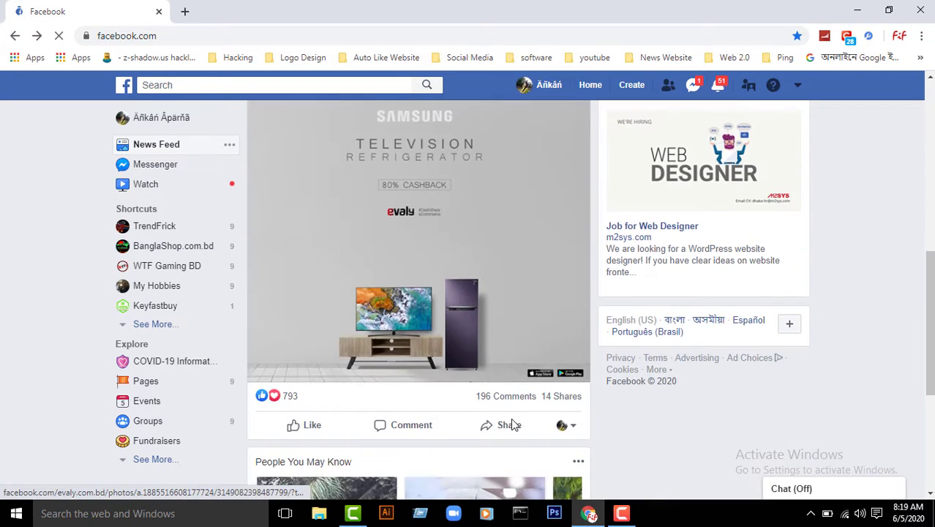
pyautogui.scroll(7, 525, 417)
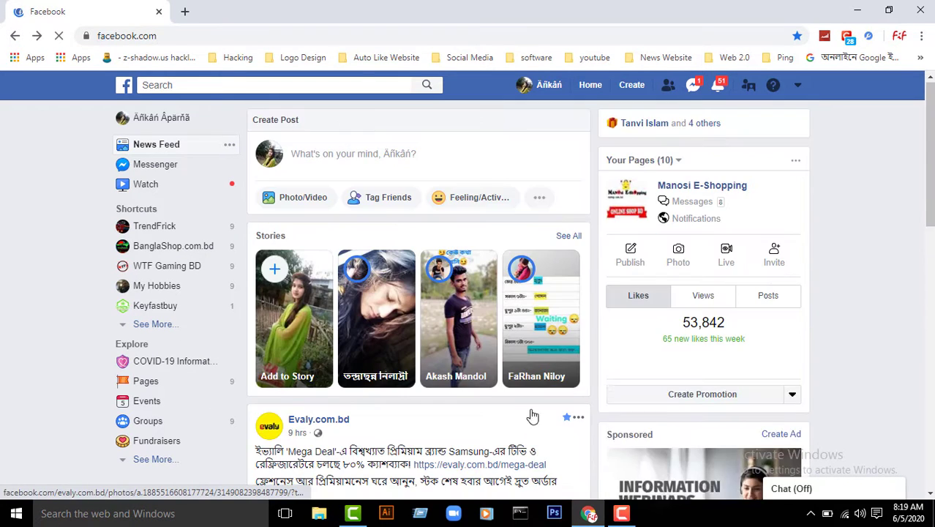
# Open Manage Ads in a new browser tab and enter the V40 D1 ad account.
pyautogui.click(799, 91)
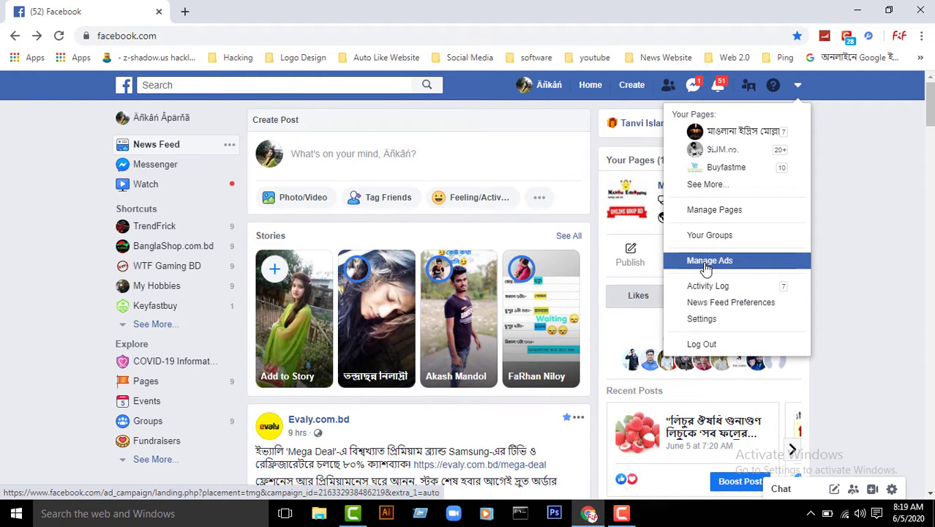
pyautogui.rightClick(706, 269)
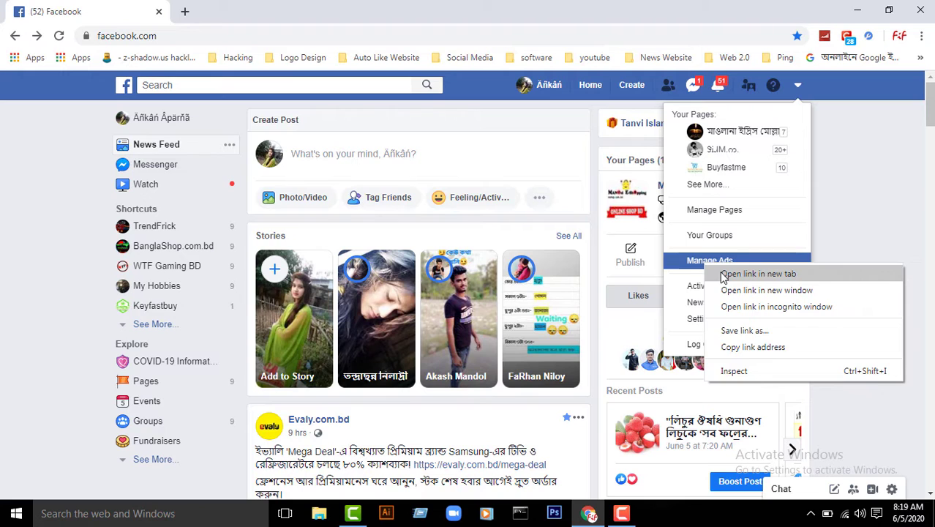
pyautogui.click(758, 273)
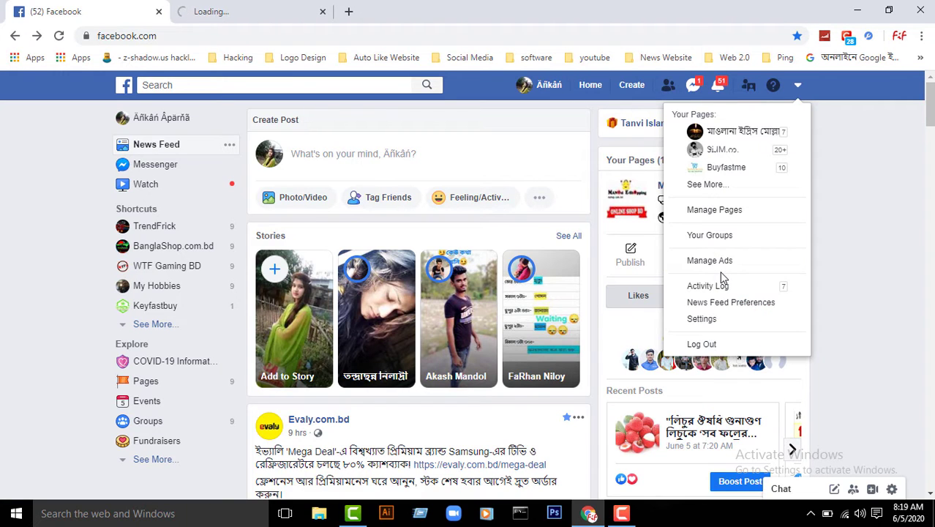
pyautogui.click(286, 6)
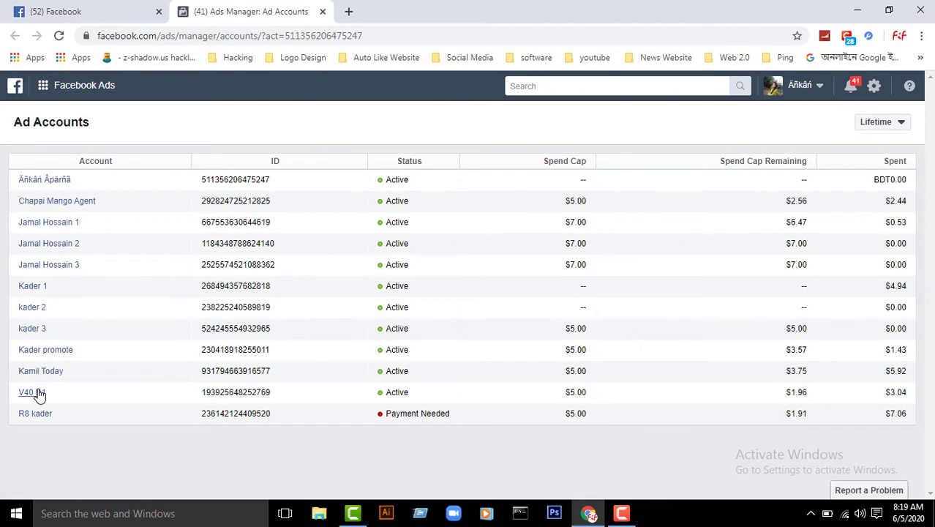
pyautogui.click(40, 394)
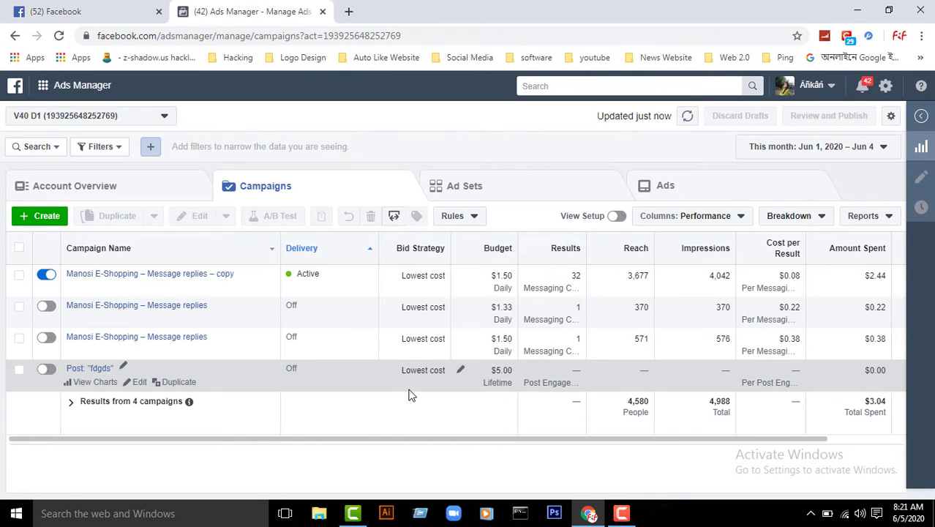
pyautogui.click(18, 337)
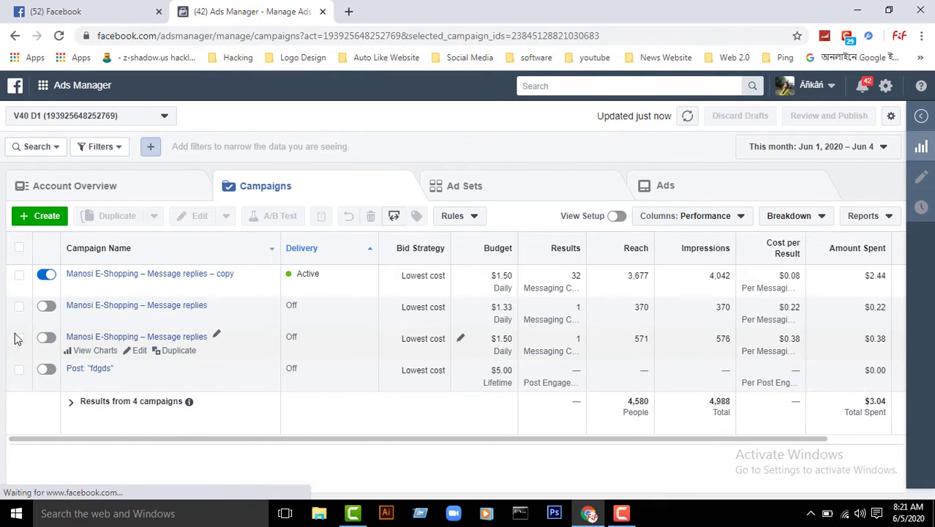
pyautogui.click(19, 307)
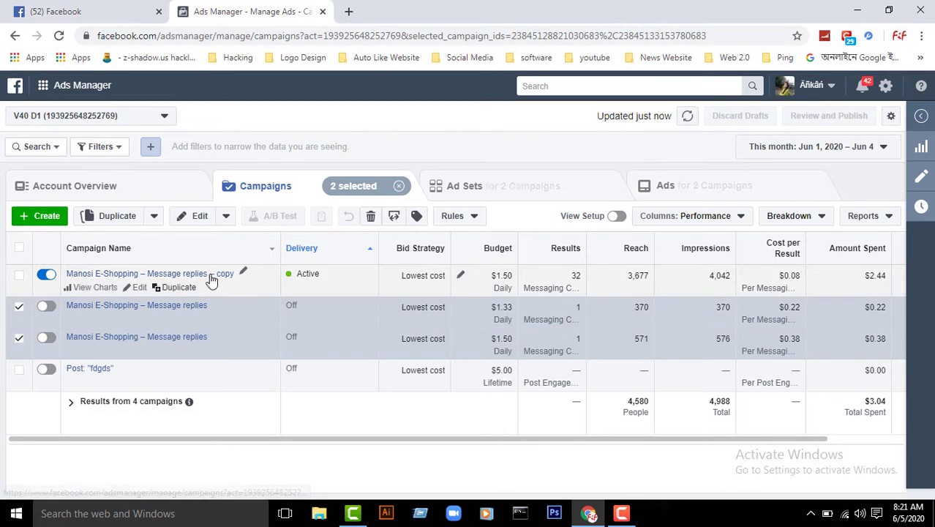
pyautogui.click(19, 307)
pyautogui.click(19, 338)
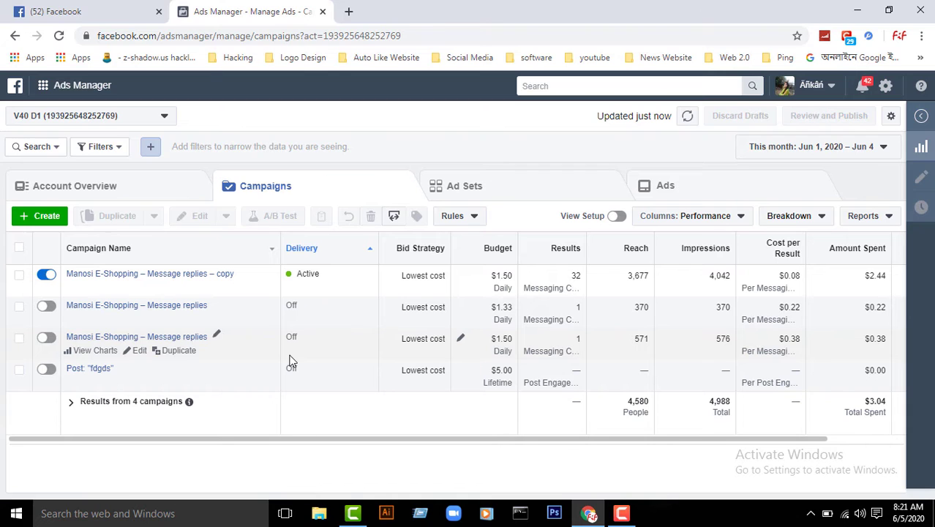
# Delete the two switched-off "Manosi E-Shopping – Message replies" campaigns.
pyautogui.click(19, 307)
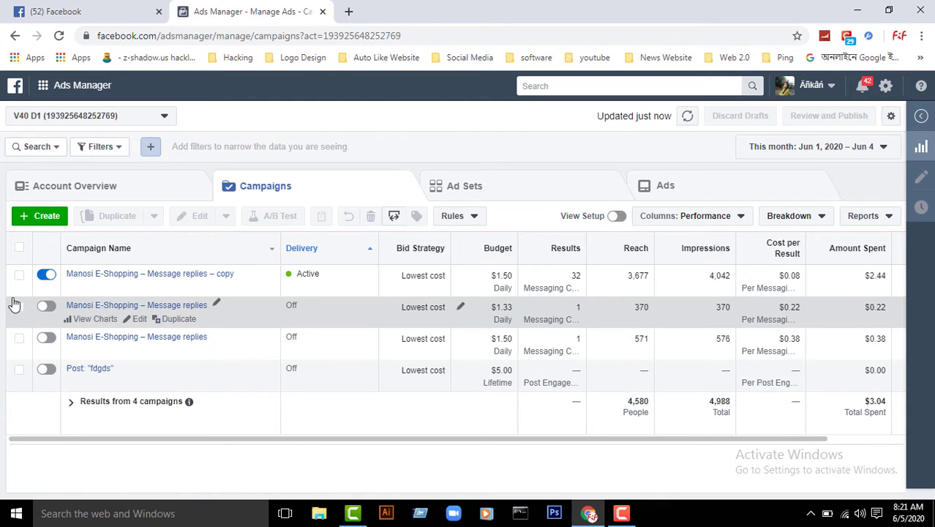
pyautogui.click(19, 338)
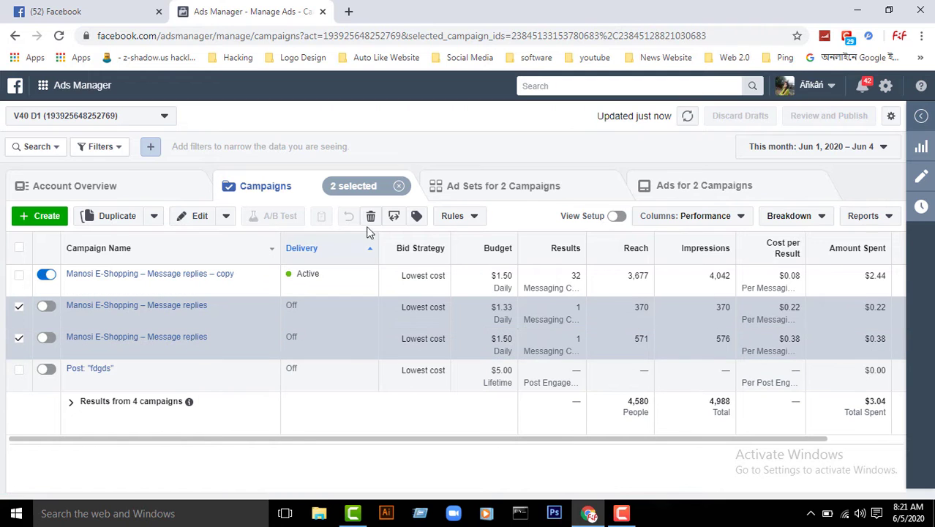
pyautogui.click(371, 220)
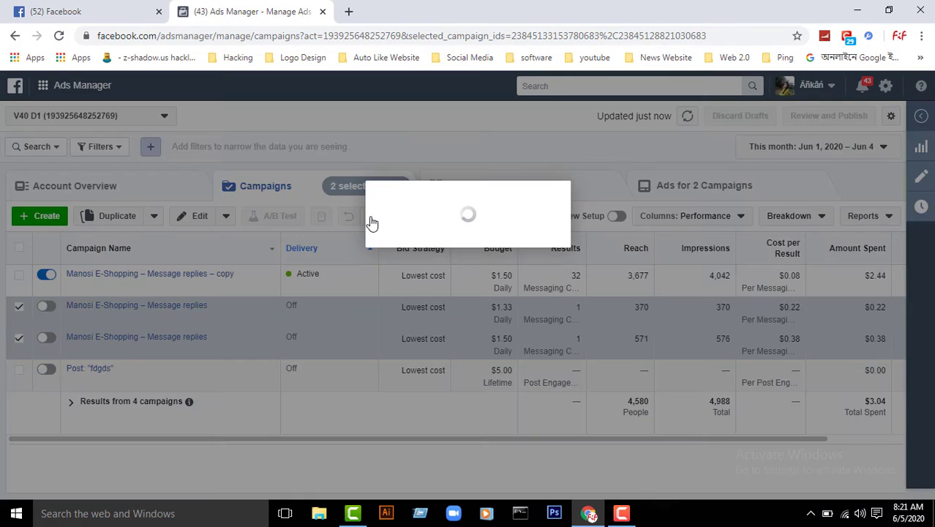
pyautogui.click(575, 273)
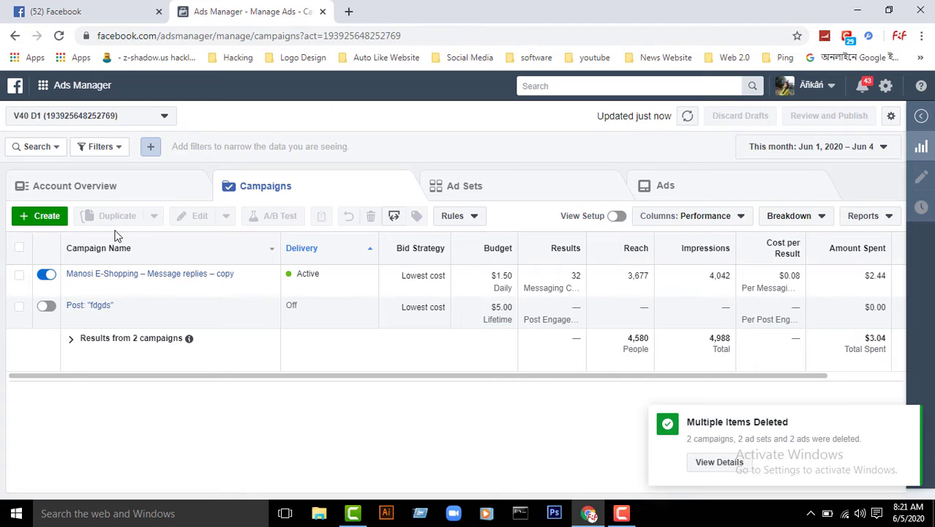
# Open the Quick Creation form and set it to Create New Campaign.
pyautogui.click(53, 230)
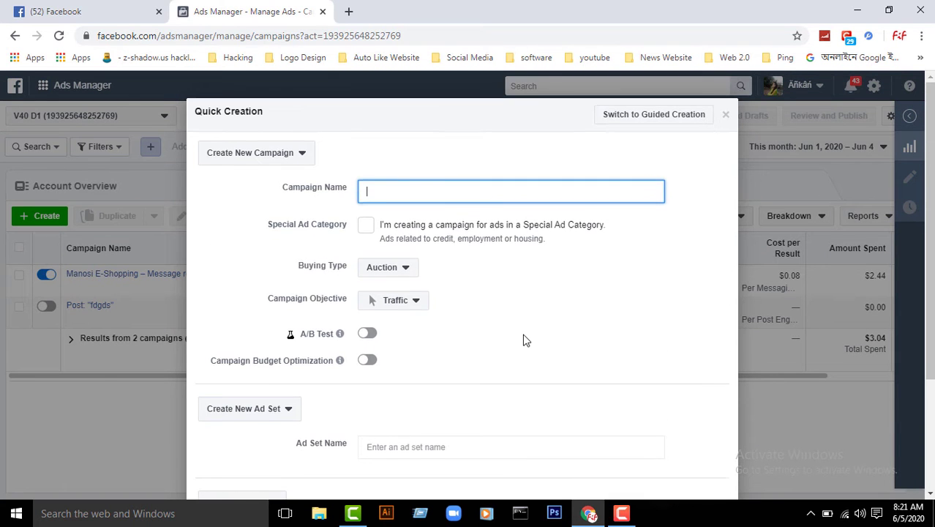
pyautogui.click(284, 159)
pyautogui.click(282, 158)
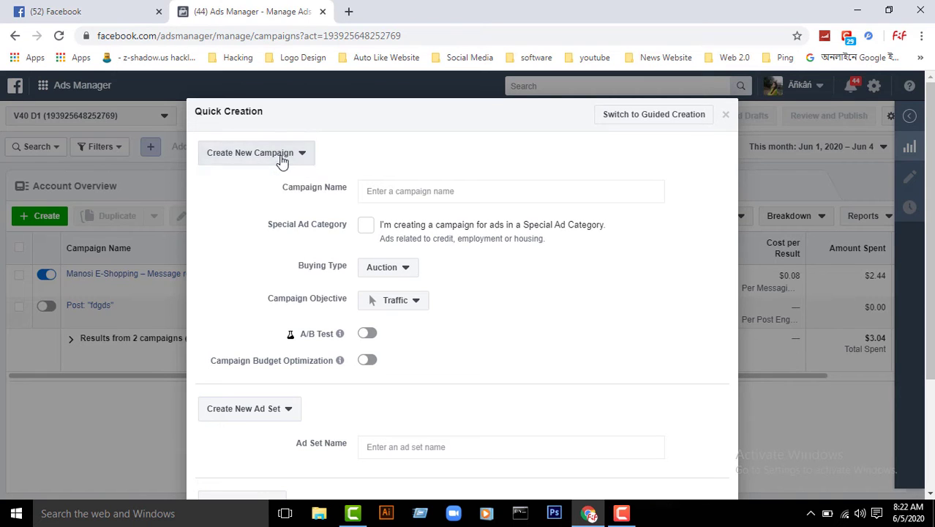
pyautogui.click(432, 191)
pyautogui.click(276, 152)
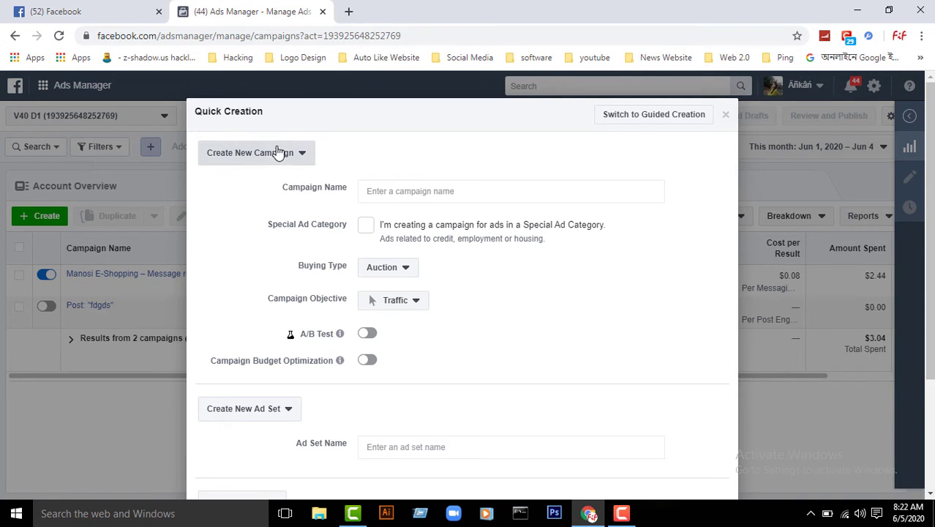
pyautogui.click(281, 196)
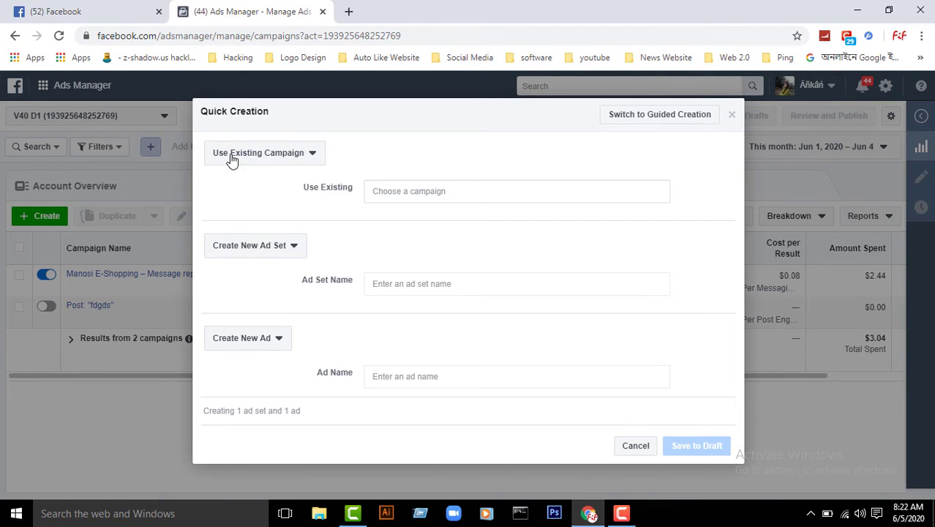
pyautogui.click(292, 159)
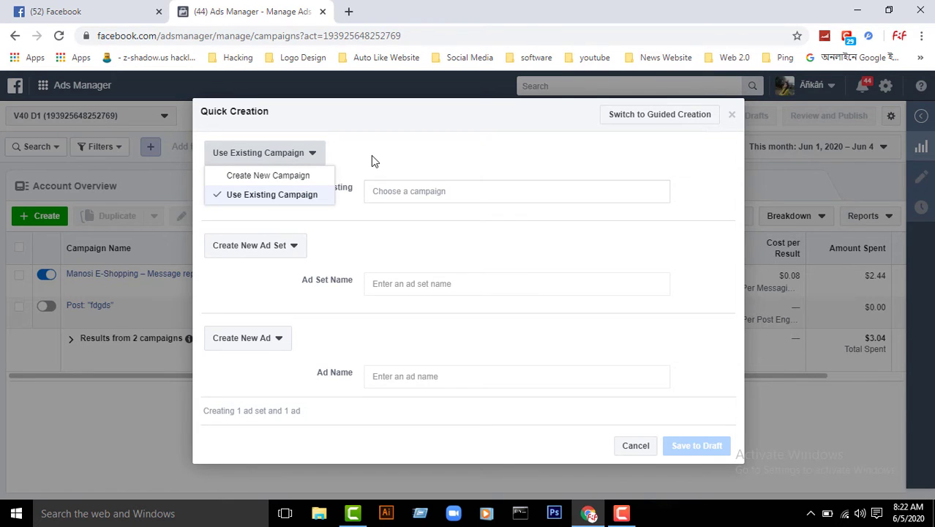
pyautogui.click(246, 178)
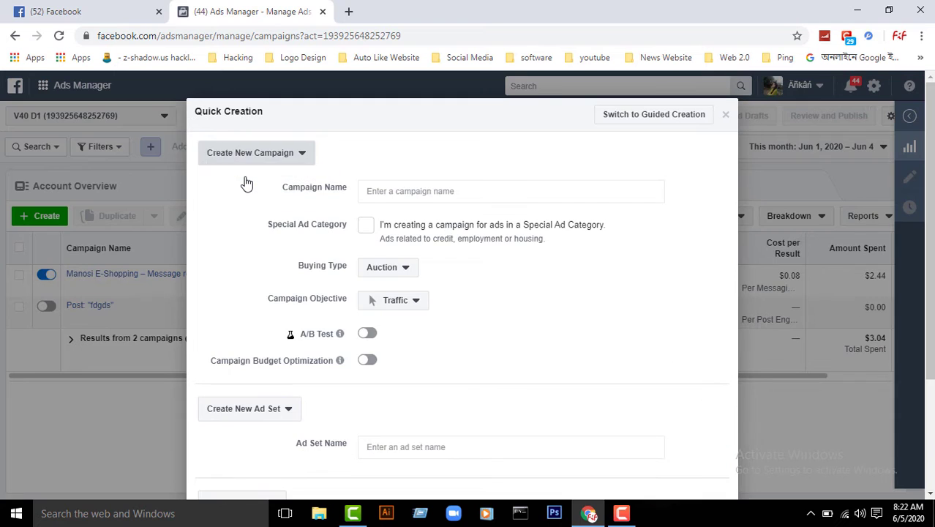
# Name the new campaign "Test Ad".
pyautogui.scroll(-1, 448, 242)
pyautogui.scroll(1, 448, 242)
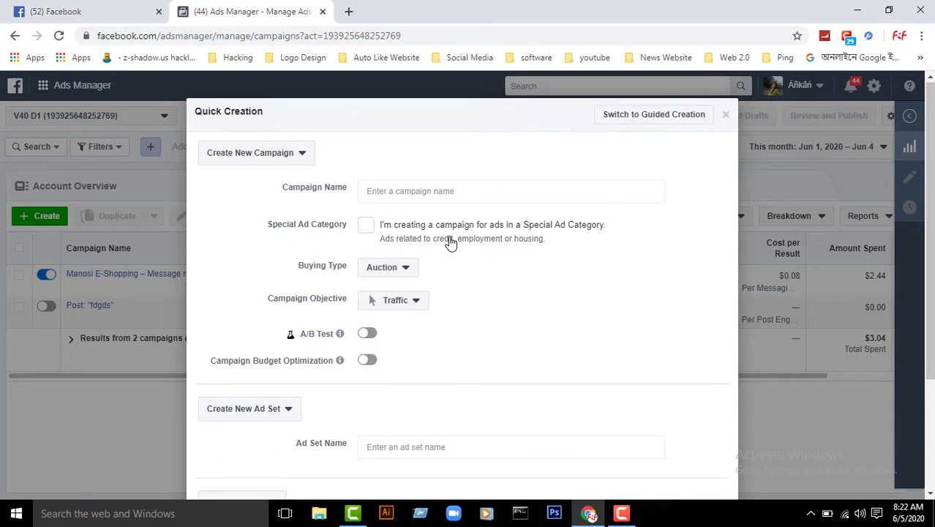
pyautogui.click(448, 191)
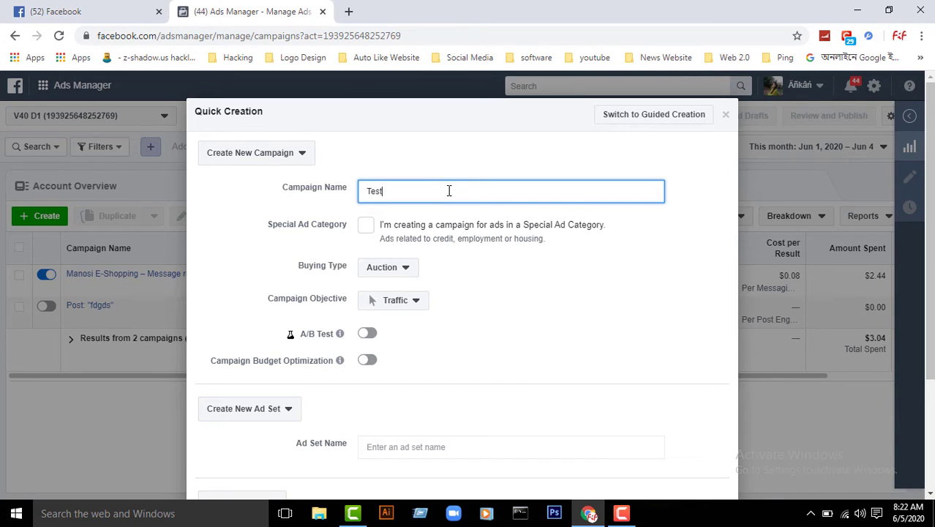
pyautogui.hotkey('ctrl', 'a')
# Check which buying types are available for the campaign.
pyautogui.scroll(-2, 470, 277)
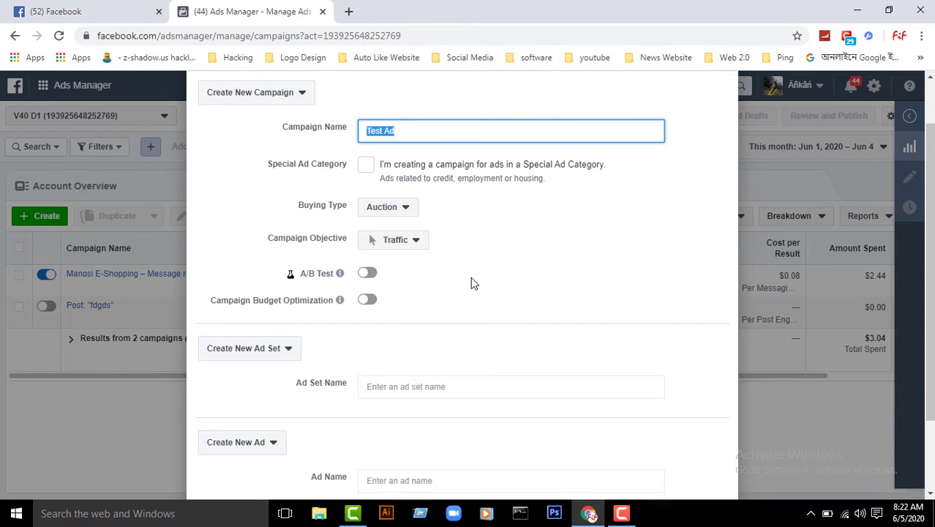
pyautogui.click(388, 206)
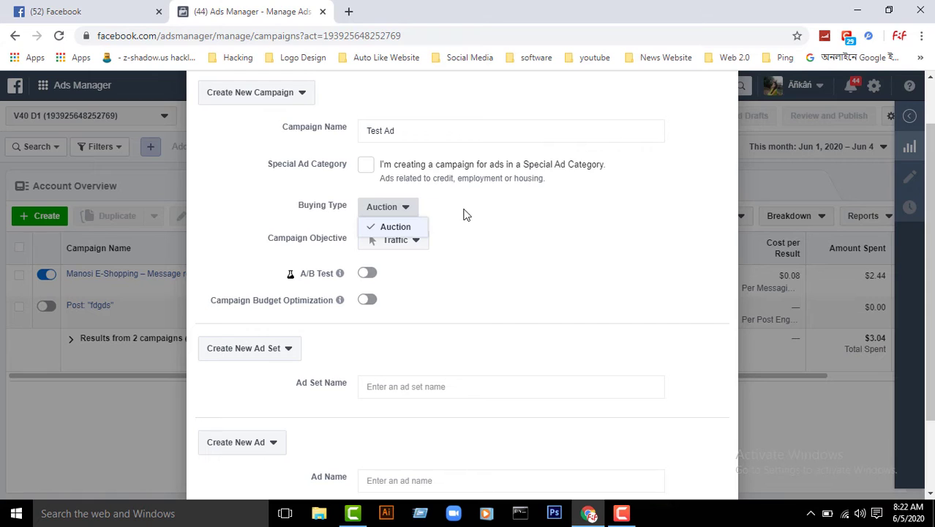
pyautogui.click(359, 207)
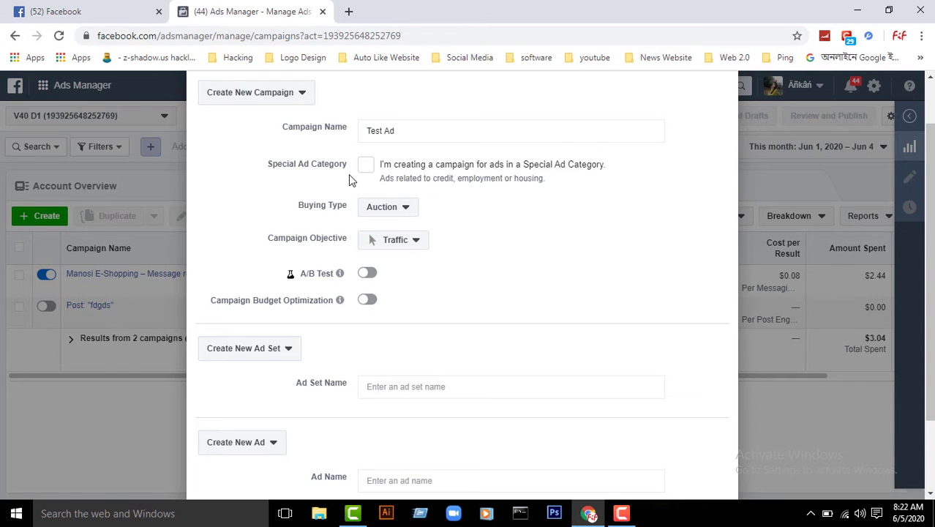
pyautogui.click(388, 210)
pyautogui.click(390, 211)
# Examine the available campaign objectives under Awareness, Consideration and Conversion.
pyautogui.scroll(-1, 505, 265)
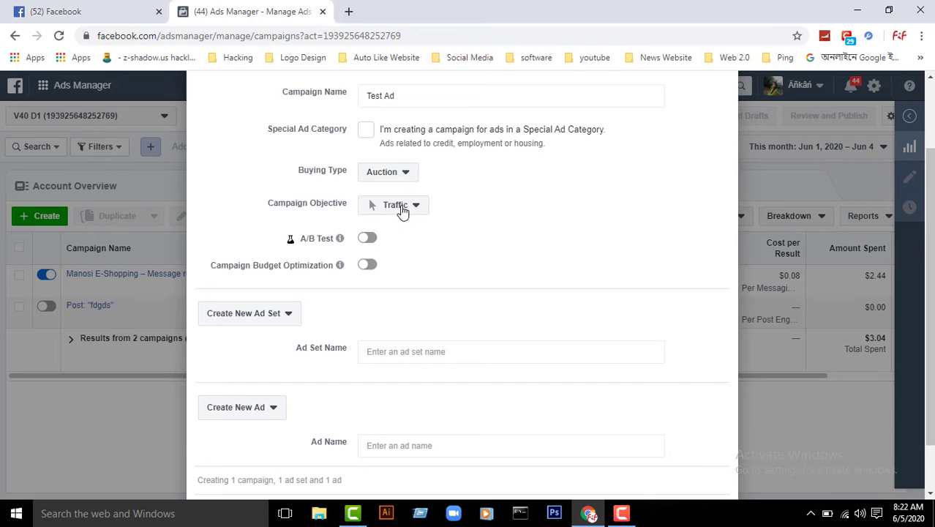
pyautogui.click(401, 211)
pyautogui.scroll(-1, 424, 274)
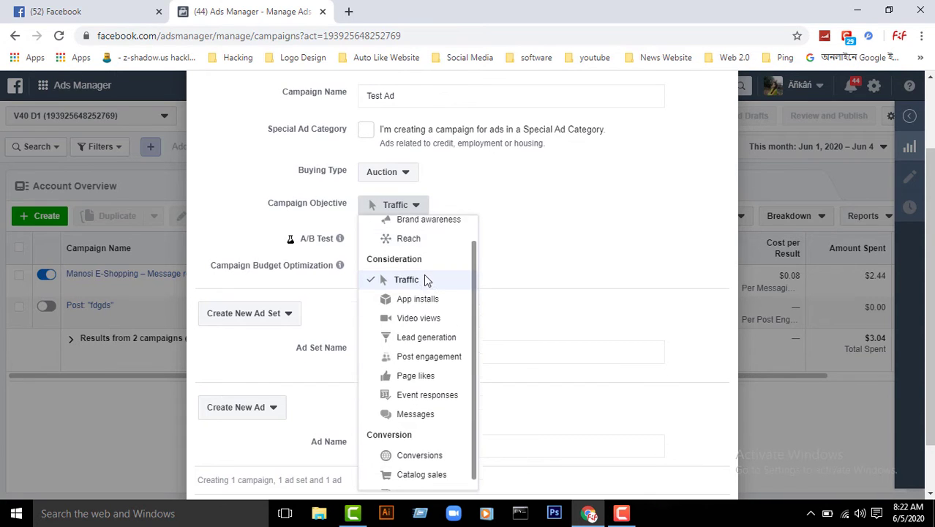
pyautogui.scroll(1, 424, 273)
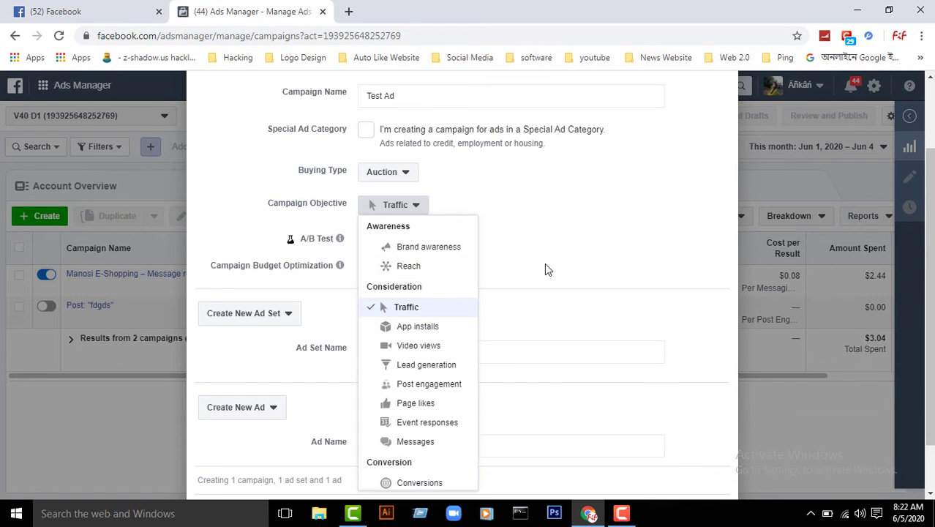
pyautogui.scroll(-1, 408, 349)
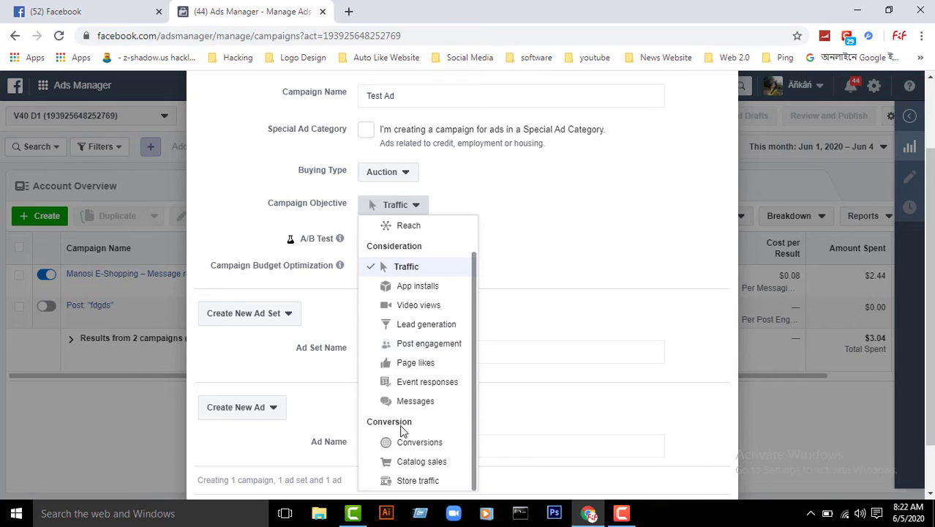
pyautogui.scroll(1, 415, 473)
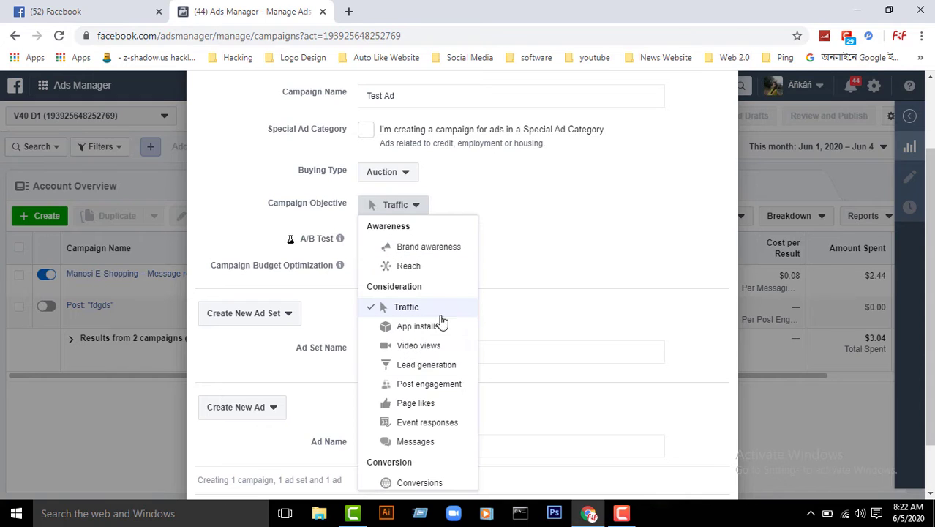
pyautogui.scroll(-1, 419, 422)
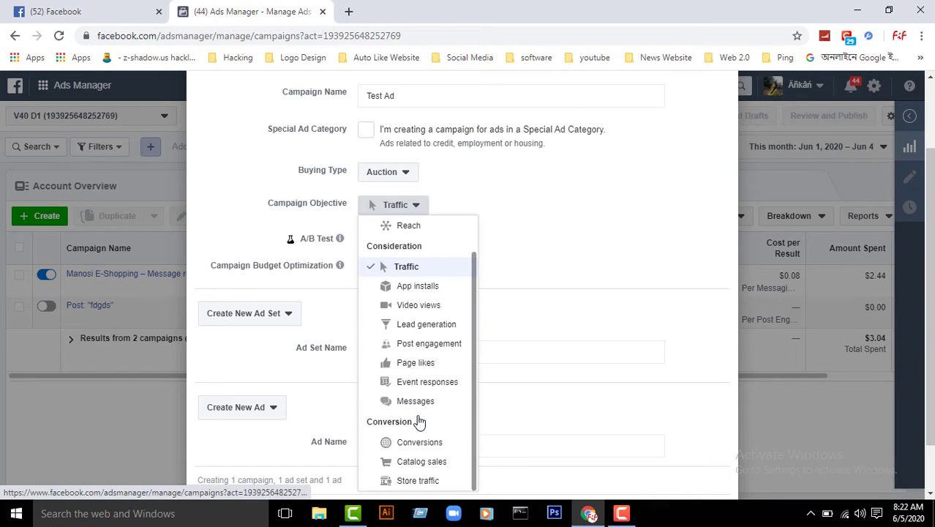
pyautogui.scroll(1, 419, 422)
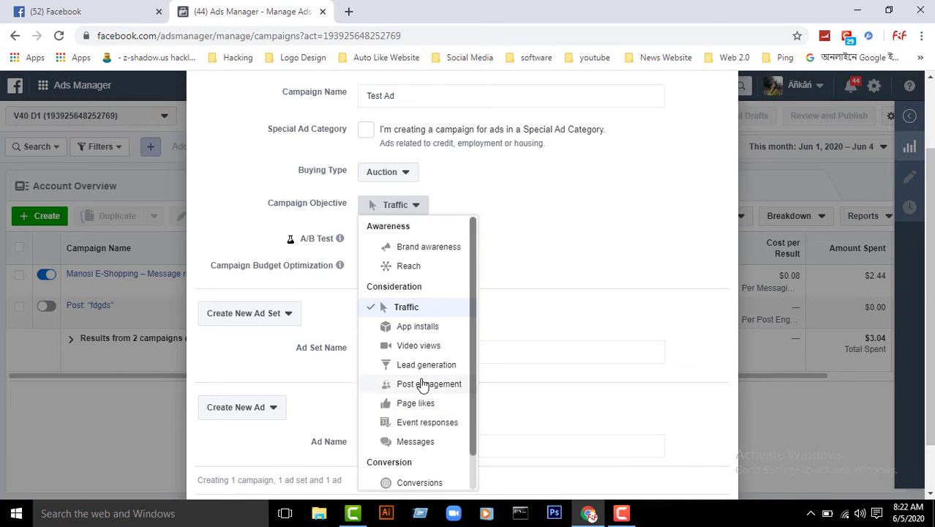
pyautogui.scroll(-1, 423, 384)
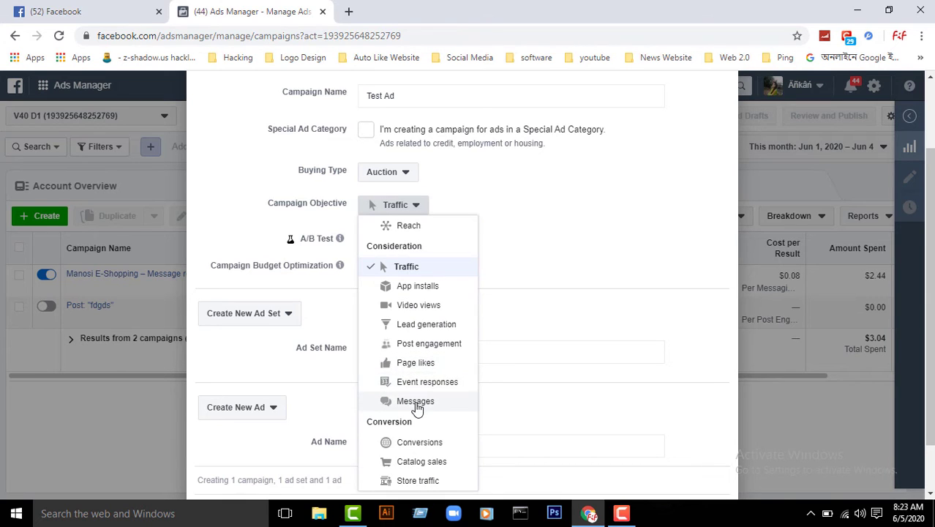
pyautogui.scroll(1, 440, 386)
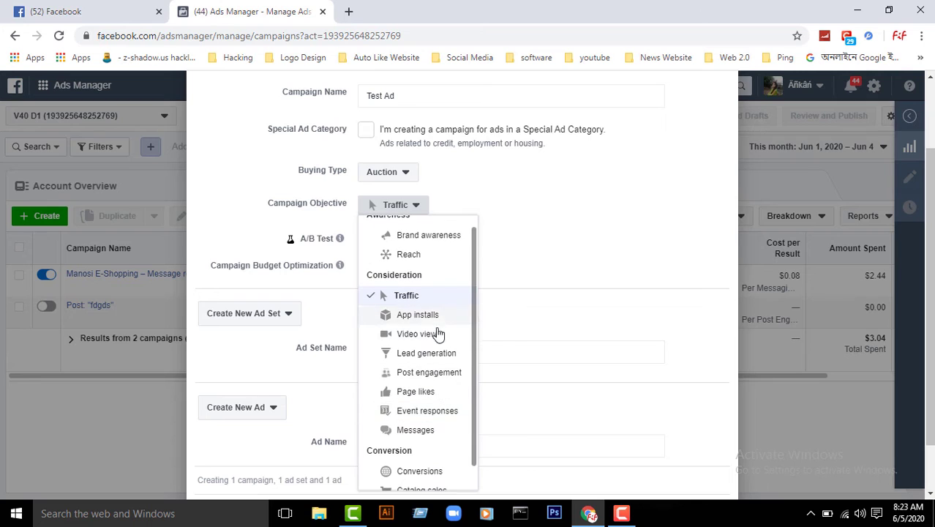
pyautogui.scroll(1, 410, 413)
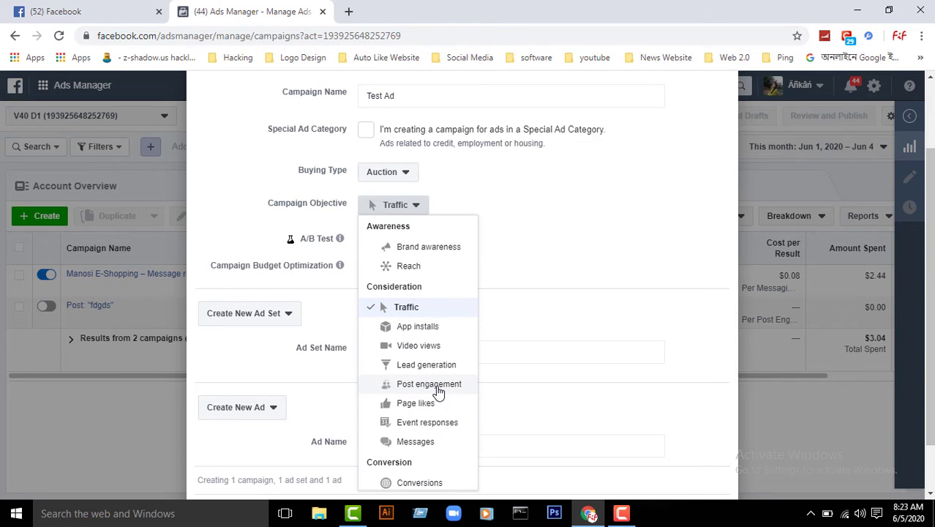
pyautogui.scroll(-1, 439, 388)
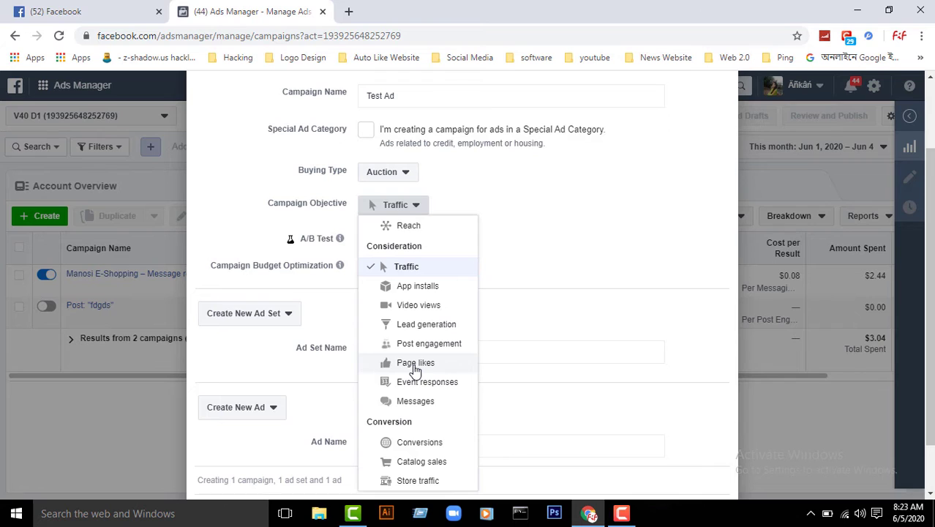
pyautogui.scroll(1, 408, 333)
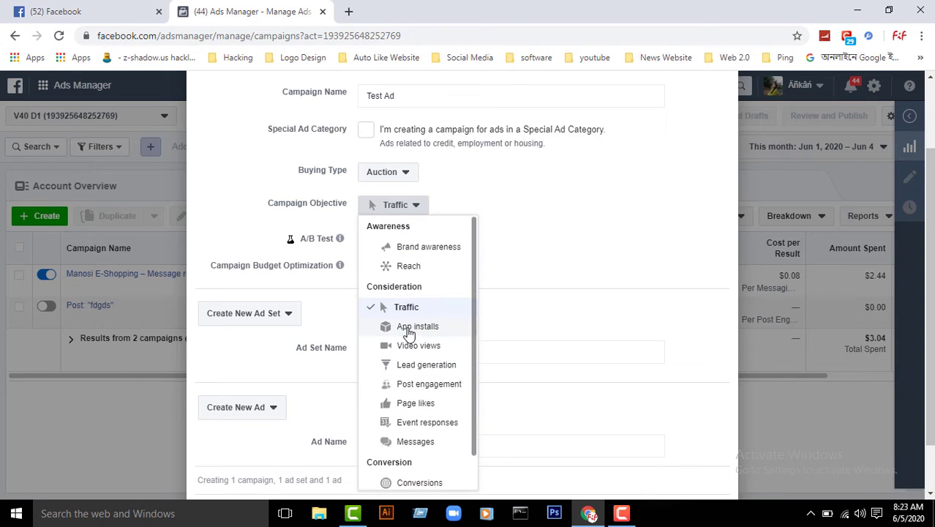
pyautogui.scroll(-1, 465, 377)
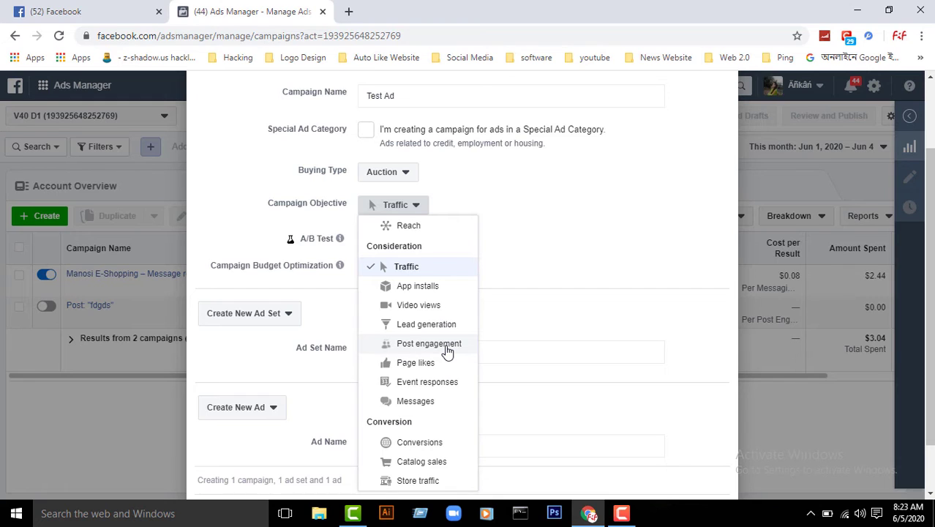
pyautogui.scroll(3, 444, 353)
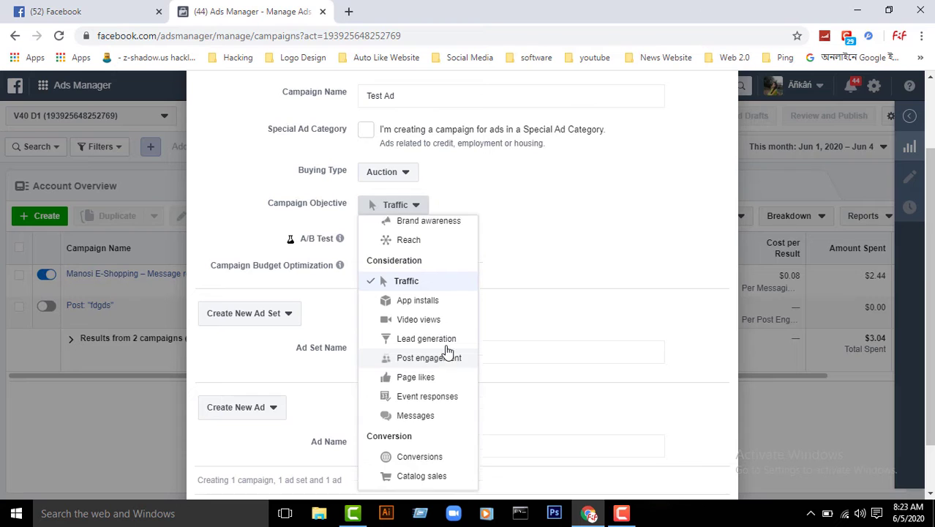
pyautogui.click(512, 235)
# Set the campaign objective to Post engagement.
pyautogui.click(395, 203)
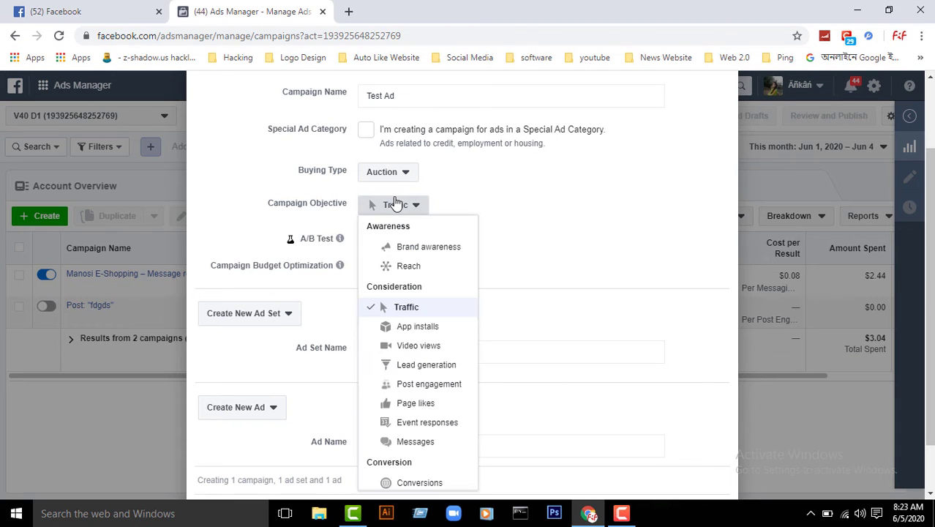
pyautogui.scroll(-2, 420, 428)
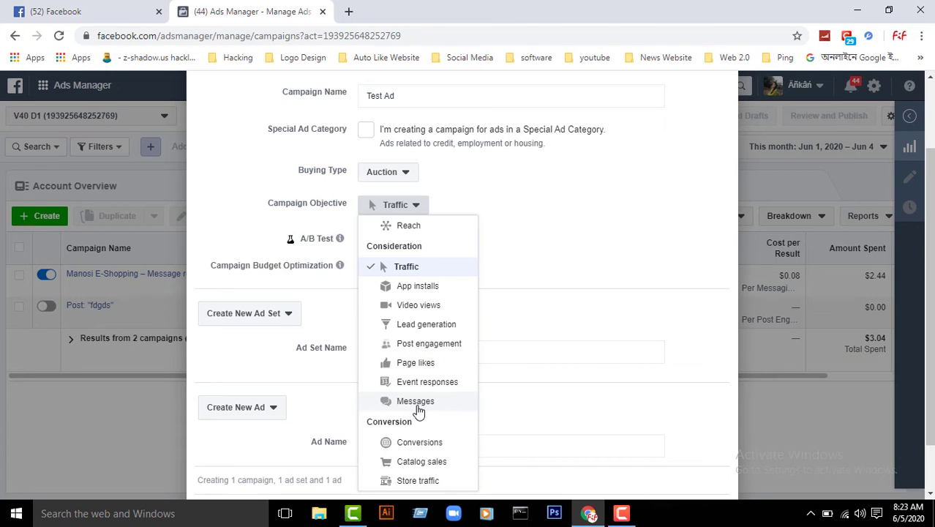
pyautogui.scroll(1, 445, 361)
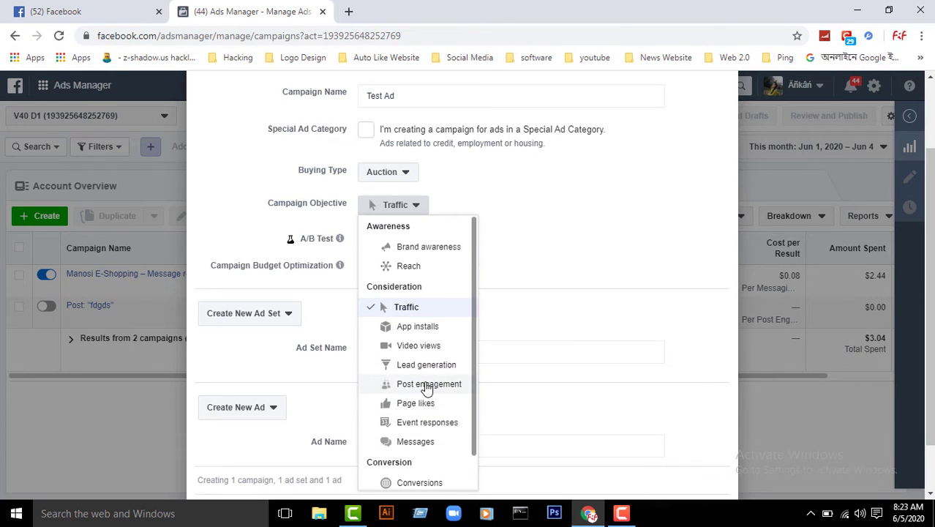
pyautogui.scroll(-1, 427, 385)
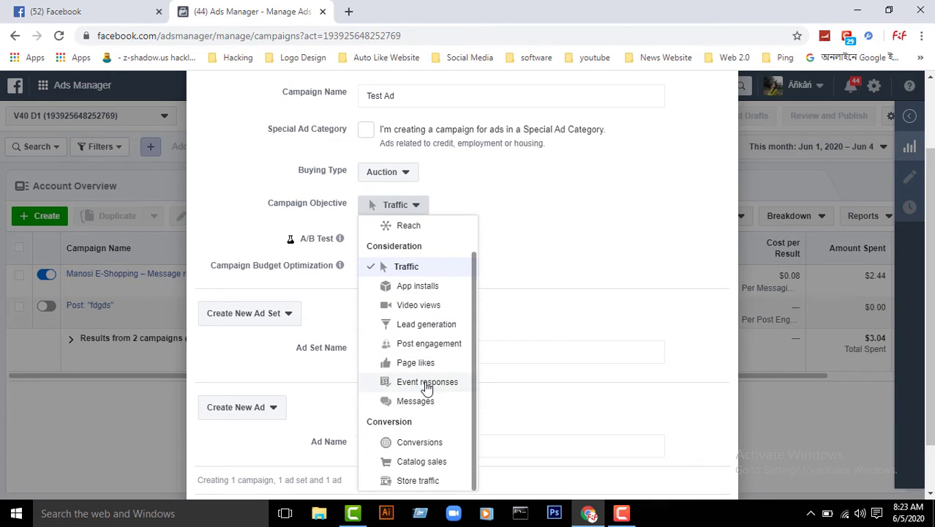
pyautogui.click(431, 344)
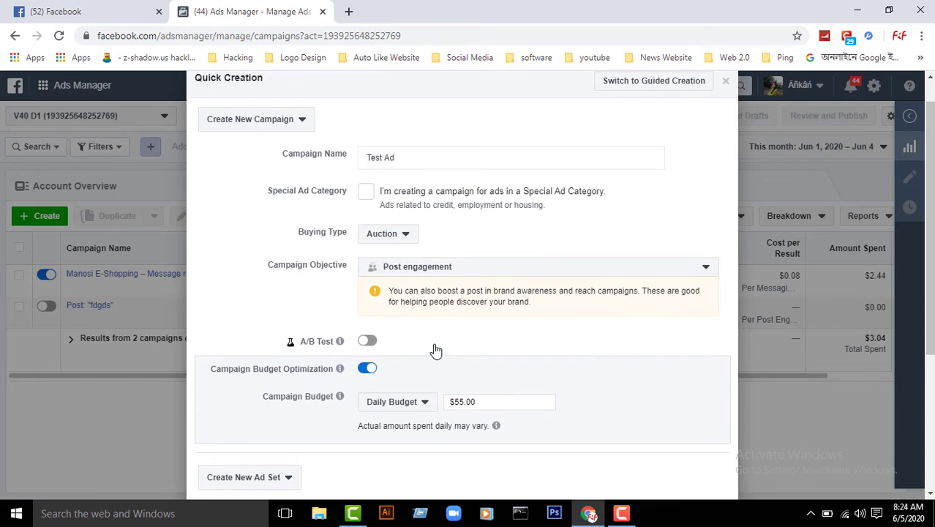
# Set the campaign's daily budget to $1.00.
pyautogui.scroll(-2, 434, 349)
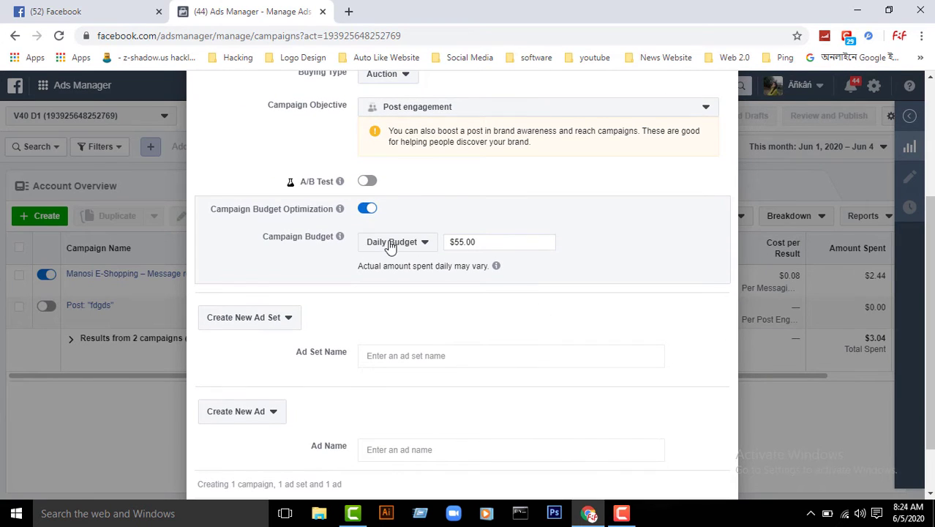
pyautogui.tripleClick(472, 243)
pyautogui.press('BackSpace')
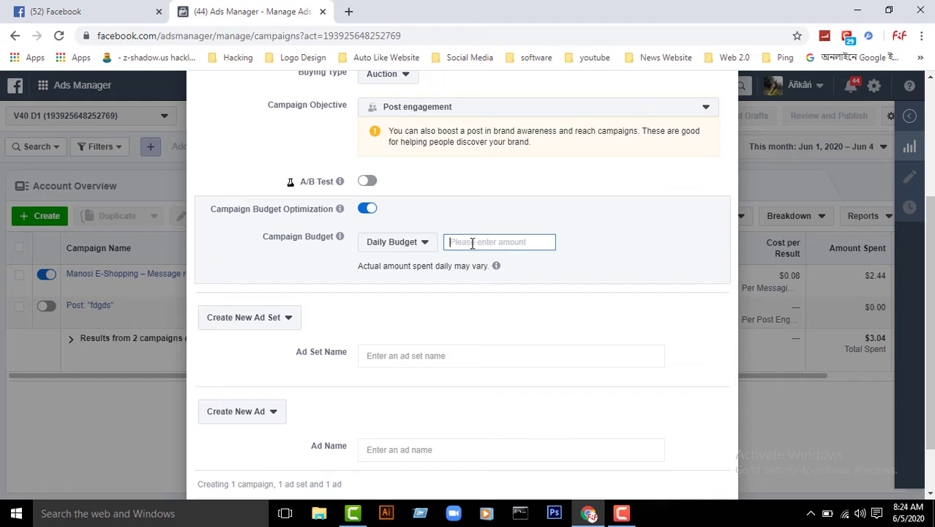
pyautogui.scroll(-1, 497, 340)
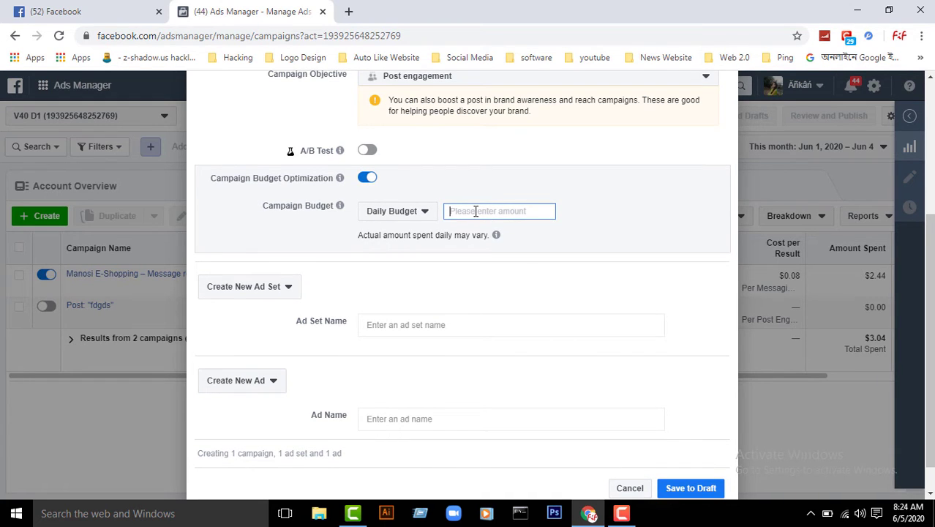
pyautogui.write('1')
pyautogui.click(577, 274)
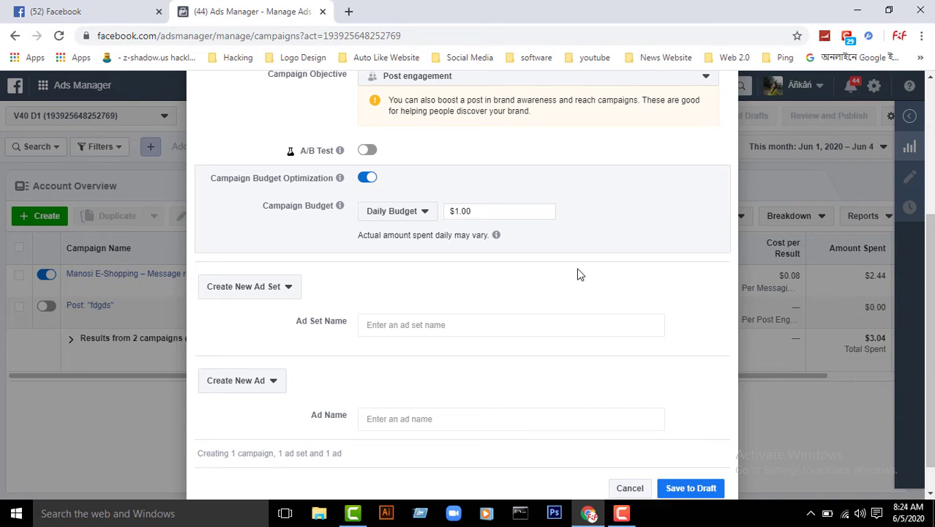
# Name both the new ad set and the new ad "Test Ad" and save the campaign to draft.
pyautogui.scroll(-1, 453, 365)
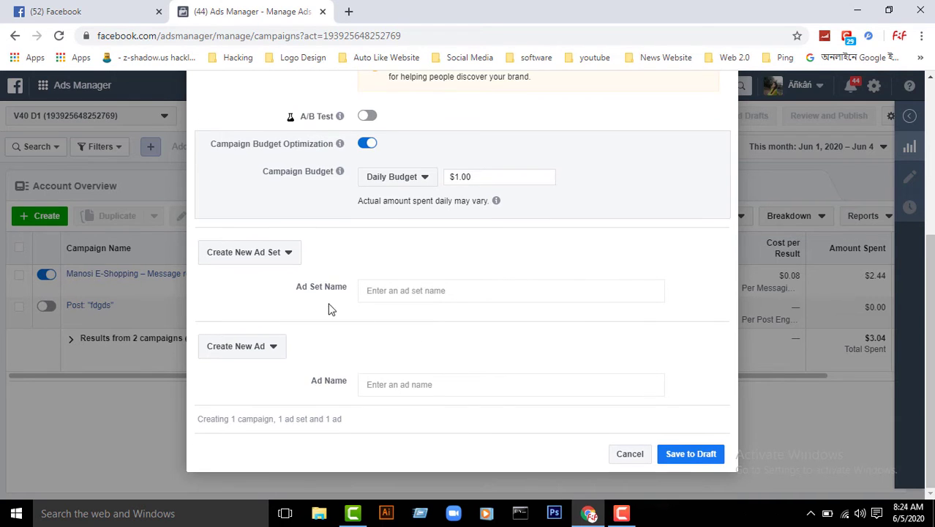
pyautogui.click(418, 291)
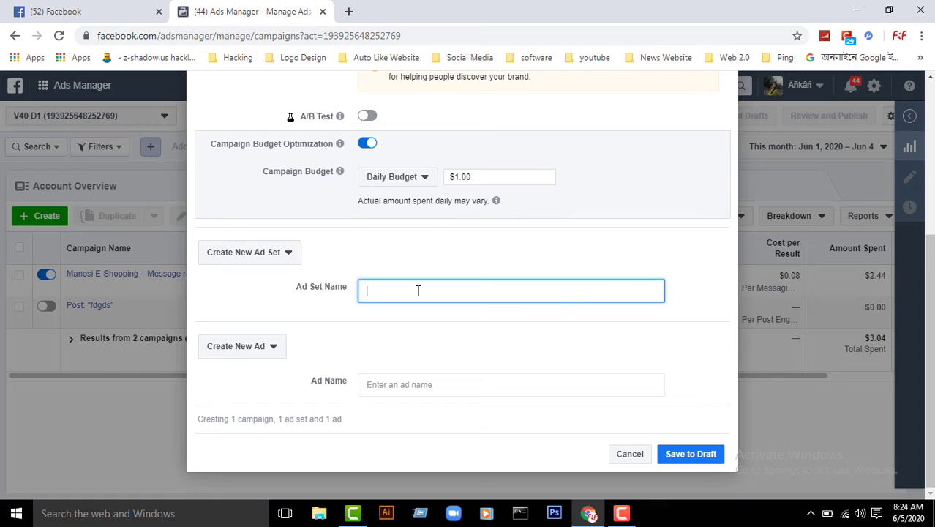
pyautogui.write('Test Ad')
pyautogui.click(370, 383)
pyautogui.write('Test Ad')
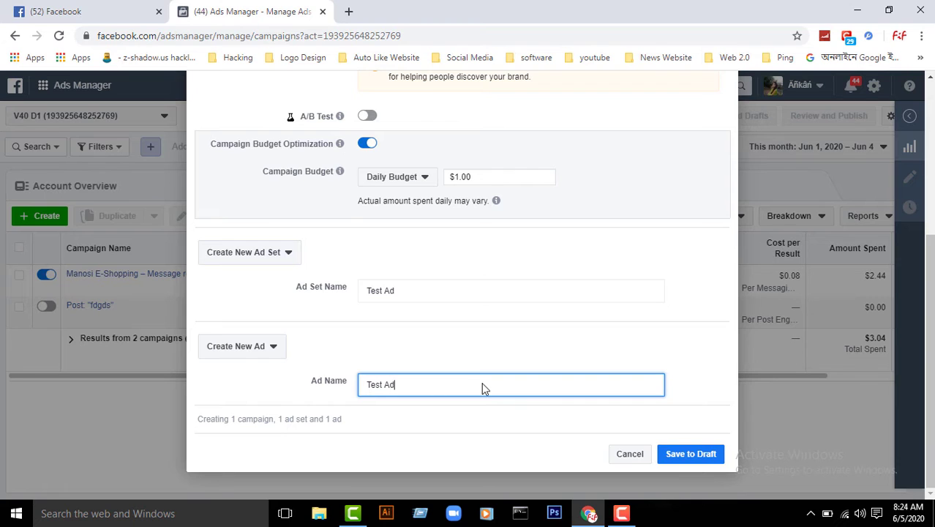
pyautogui.click(691, 454)
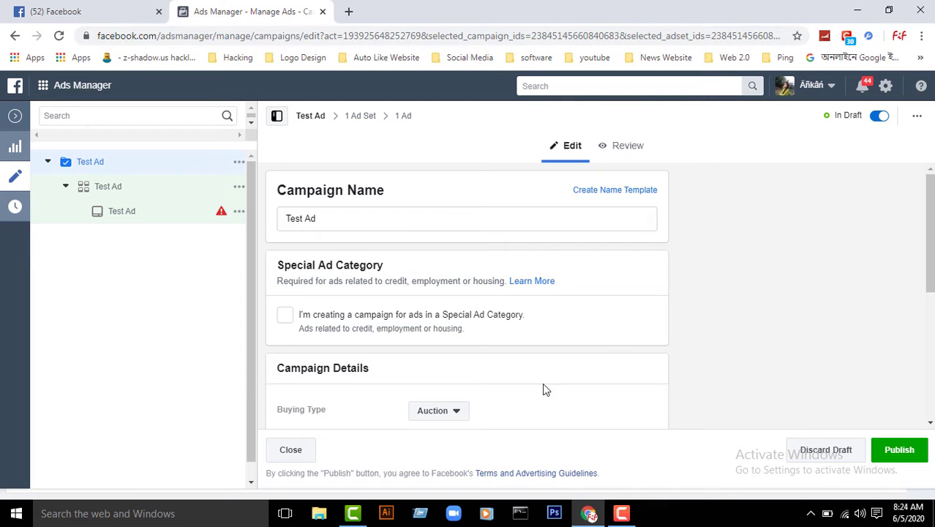
# Review the draft campaign's details and its additional Campaign Budget Optimization options.
pyautogui.scroll(-3, 478, 394)
pyautogui.scroll(-2, 479, 395)
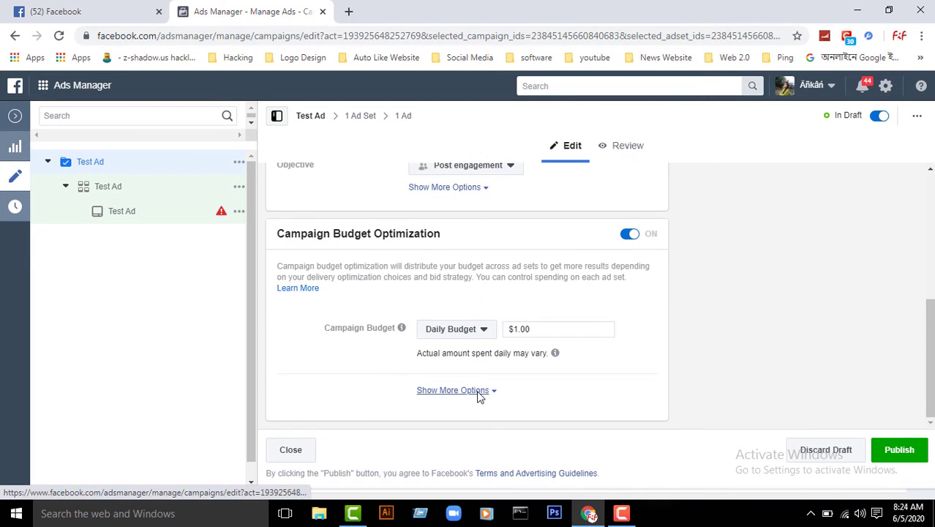
pyautogui.click(476, 390)
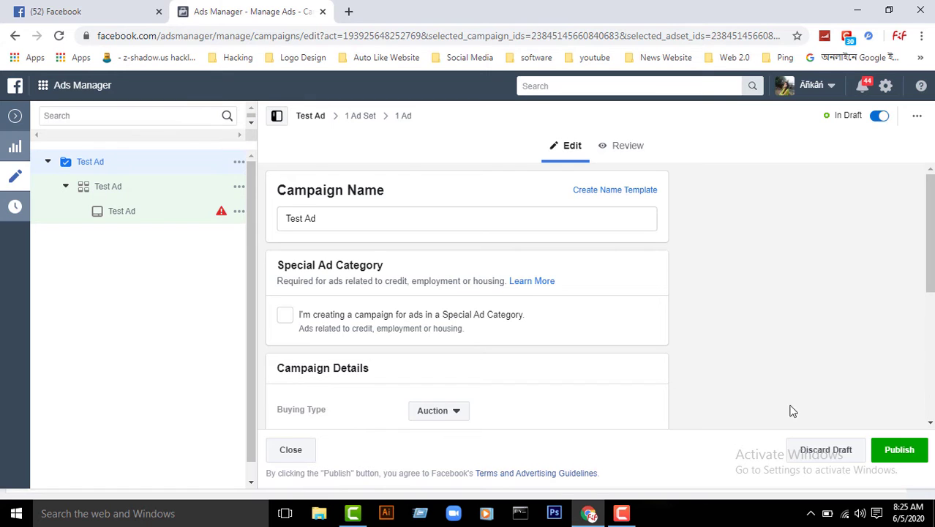
pyautogui.click(810, 513)
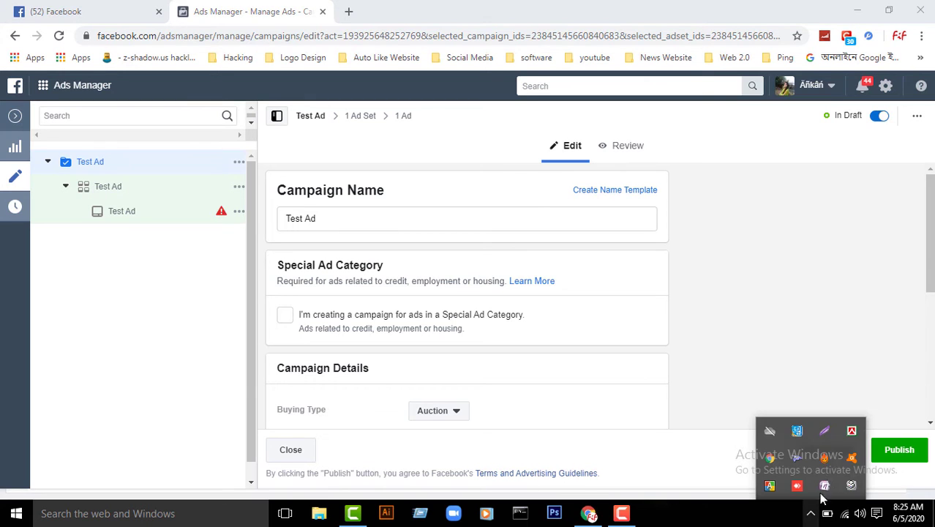
pyautogui.click(825, 433)
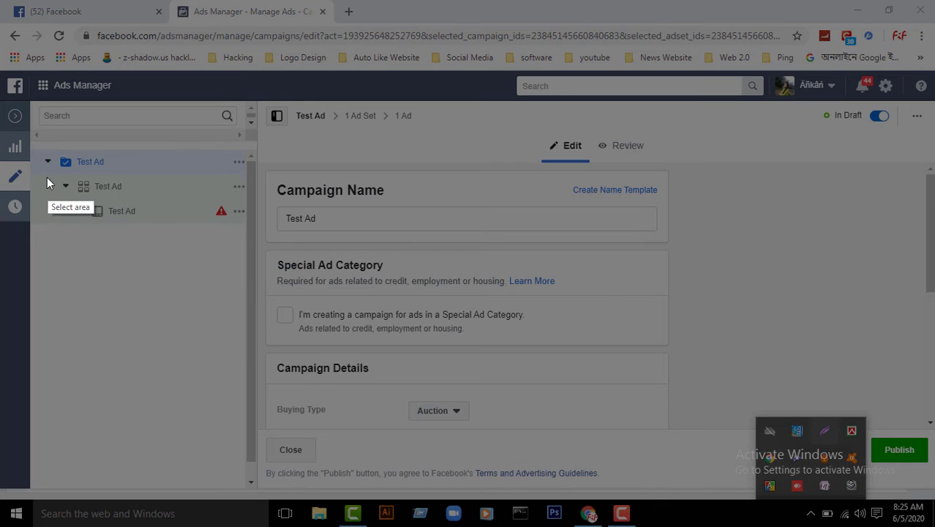
pyautogui.moveTo(41, 177); pyautogui.dragTo(215, 205)
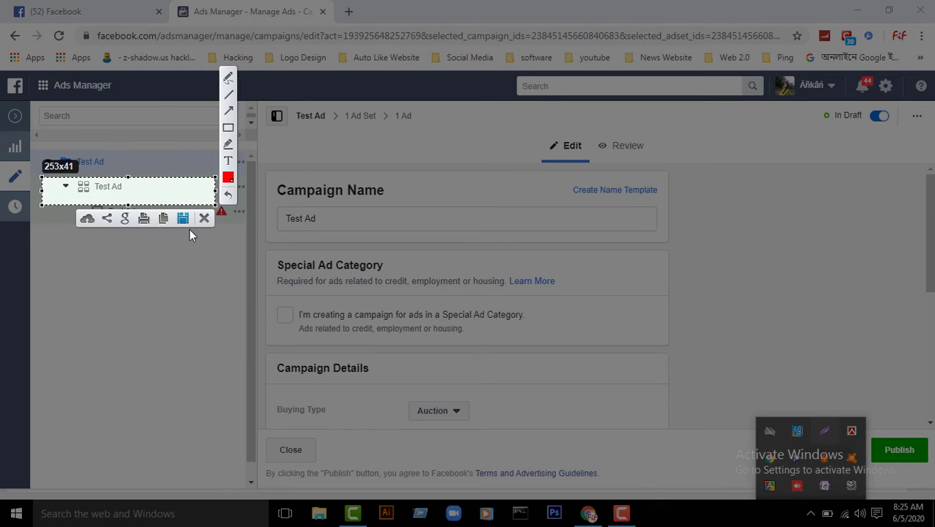
pyautogui.click(205, 218)
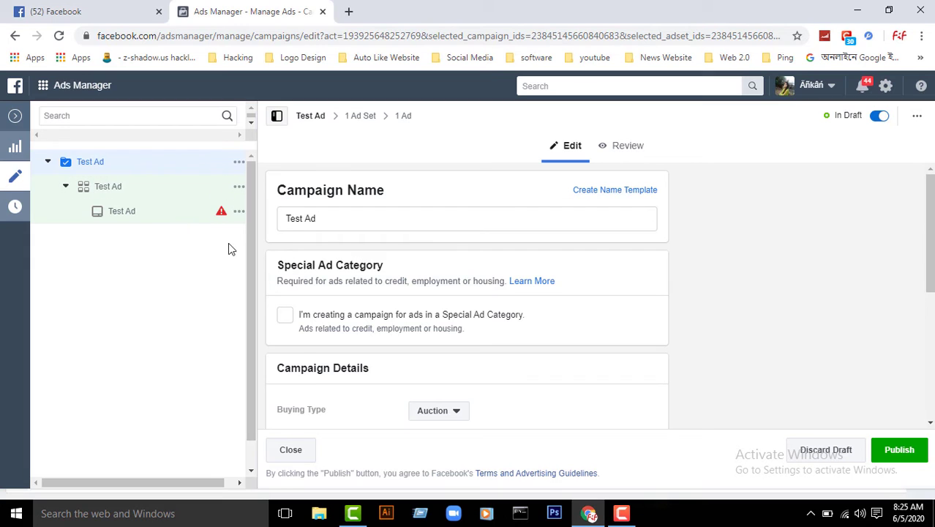
# Open the "Test Ad" ad set and look at the calendar for its start date.
pyautogui.click(125, 191)
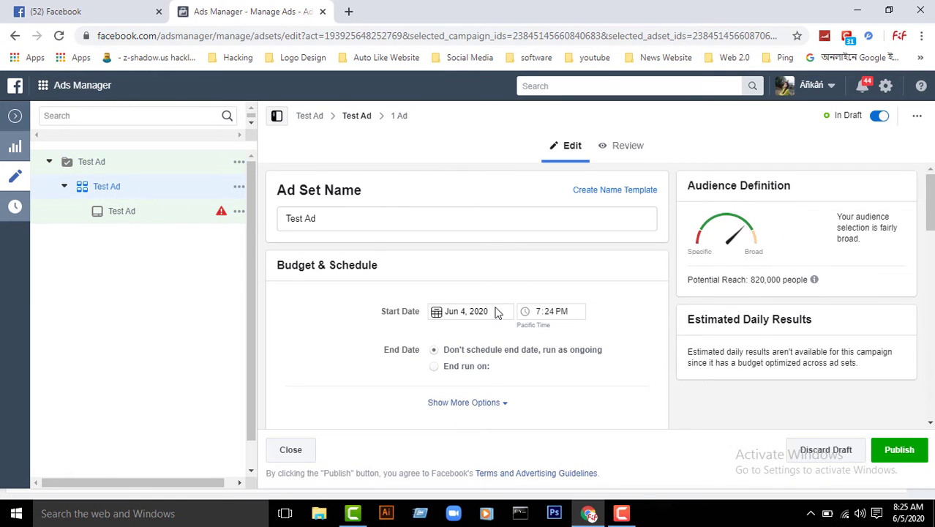
pyautogui.scroll(-1, 546, 413)
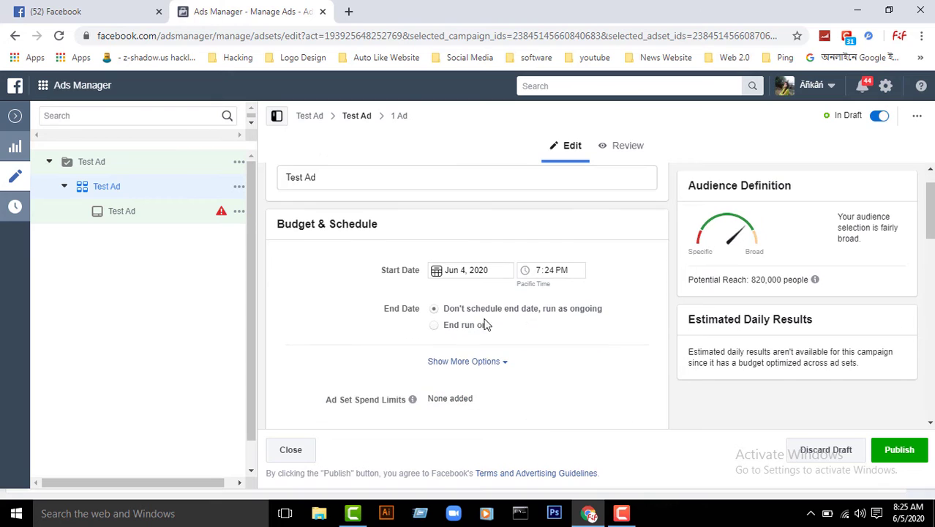
pyautogui.click(480, 270)
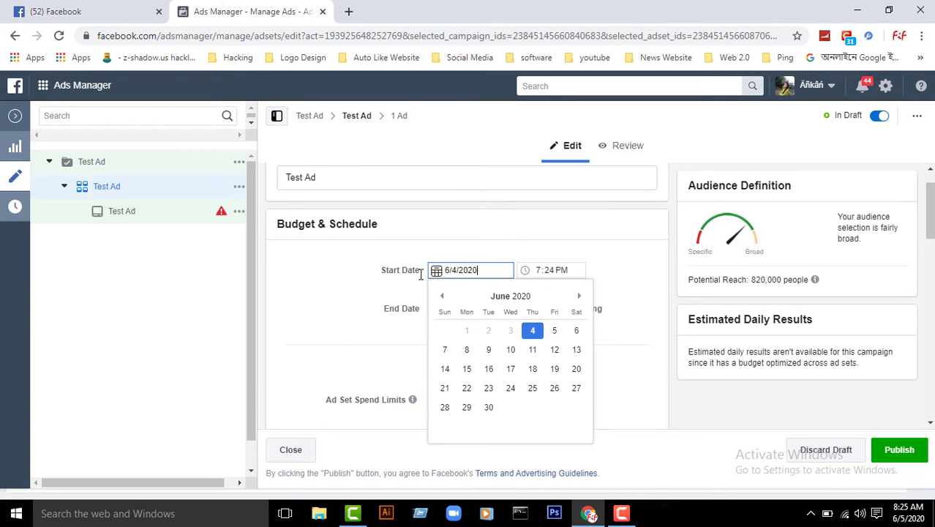
pyautogui.click(356, 267)
pyautogui.scroll(-1, 517, 260)
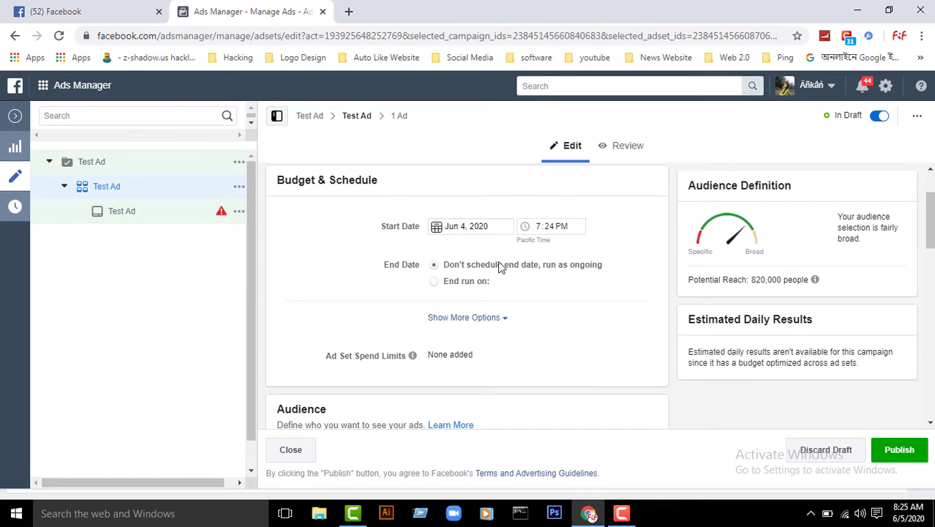
# Schedule the ad set to end its run on June 12, 2020.
pyautogui.click(451, 282)
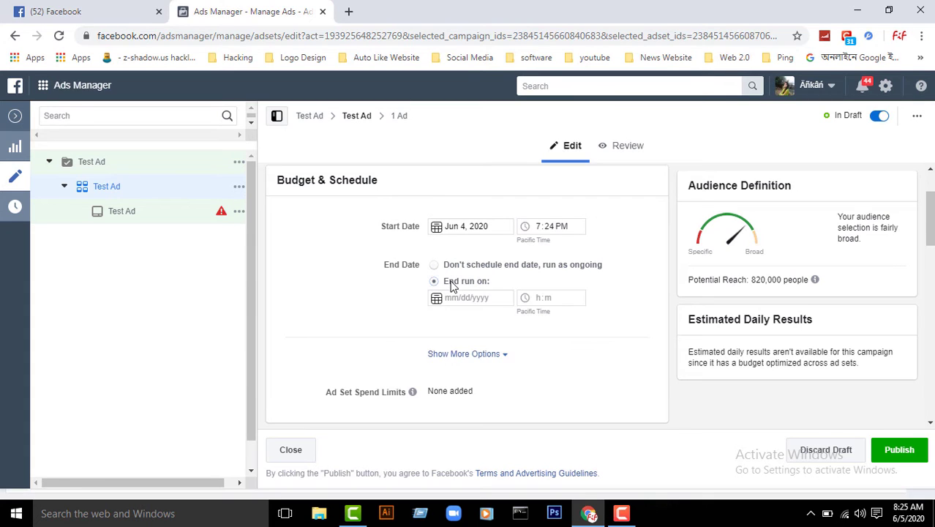
pyautogui.click(490, 297)
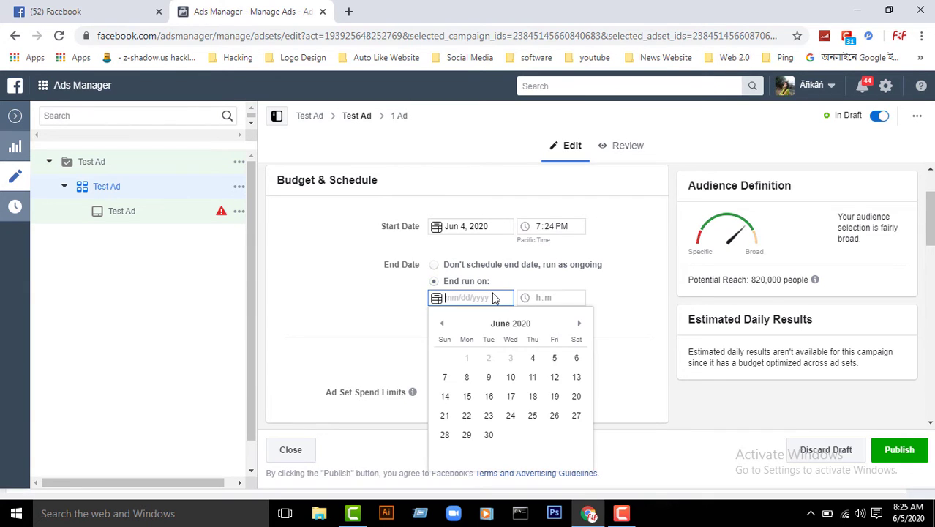
pyautogui.click(441, 323)
pyautogui.click(579, 324)
pyautogui.click(554, 377)
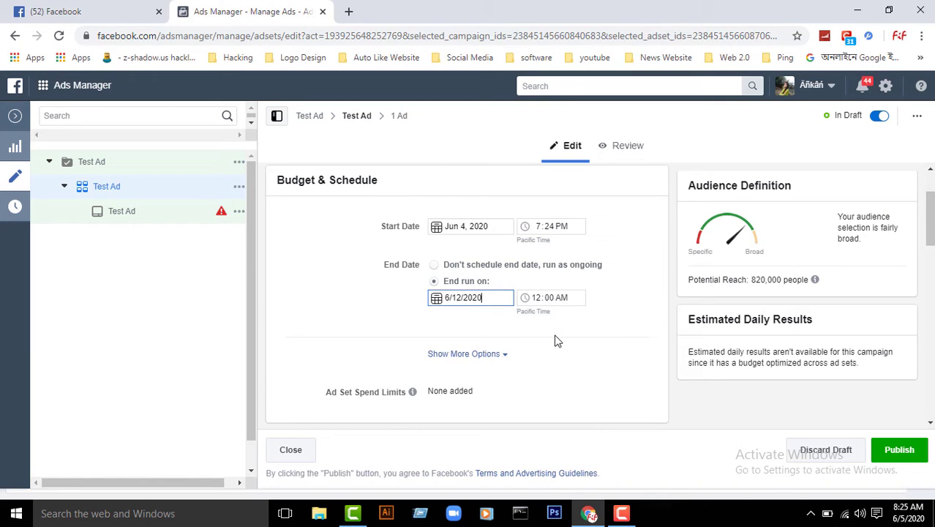
pyautogui.scroll(-1, 555, 340)
pyautogui.scroll(1, 453, 253)
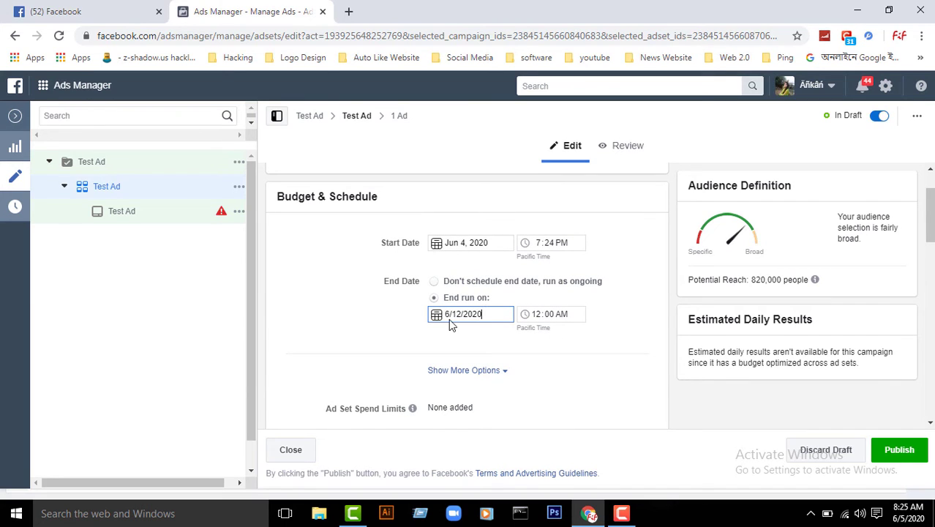
pyautogui.scroll(-1, 509, 325)
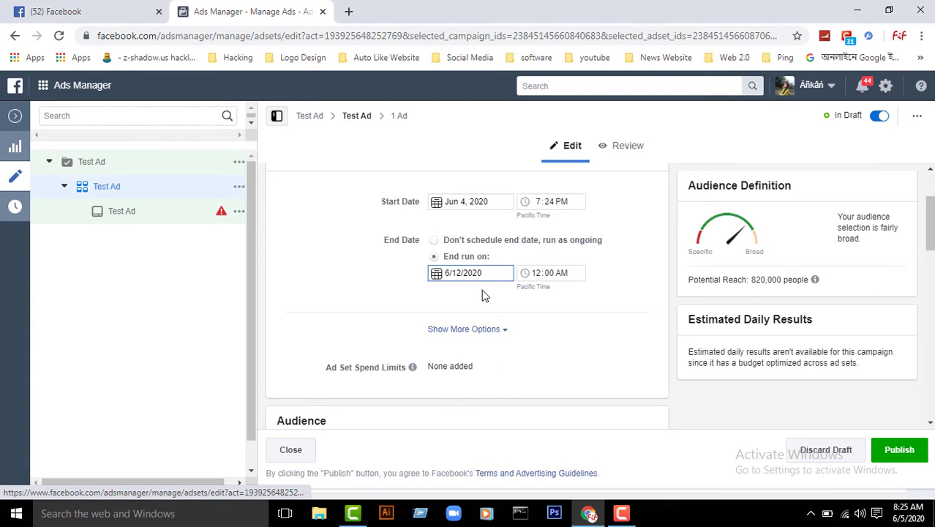
# Remove Mauritius from the locations of the ad set's audience.
pyautogui.scroll(-3, 481, 289)
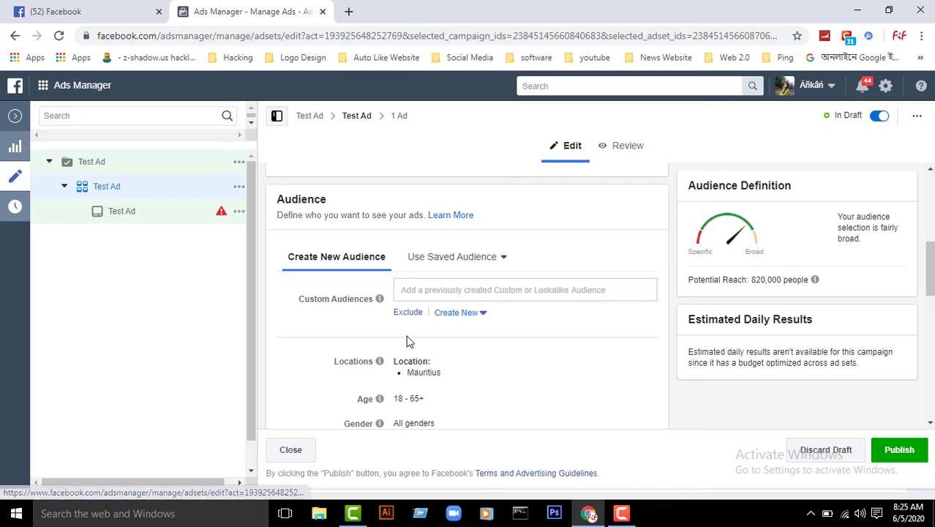
pyautogui.scroll(-2, 408, 341)
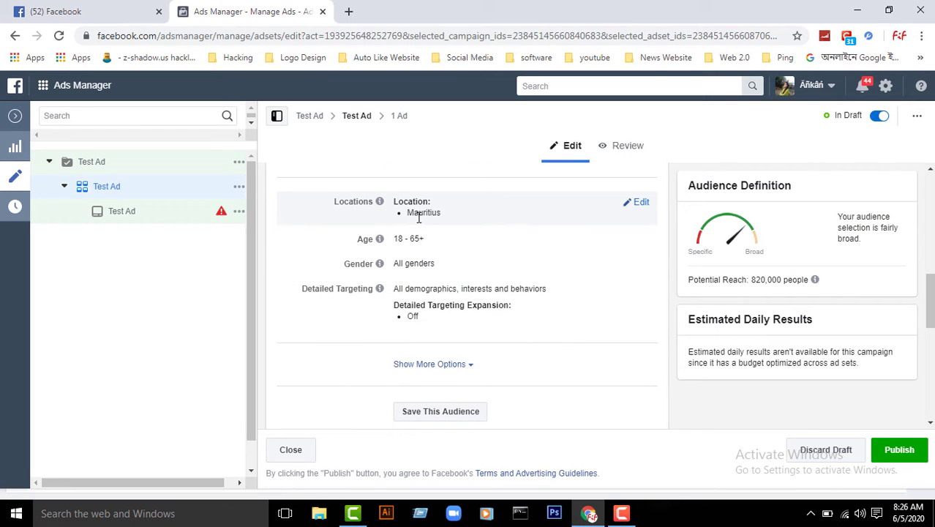
pyautogui.scroll(1, 531, 244)
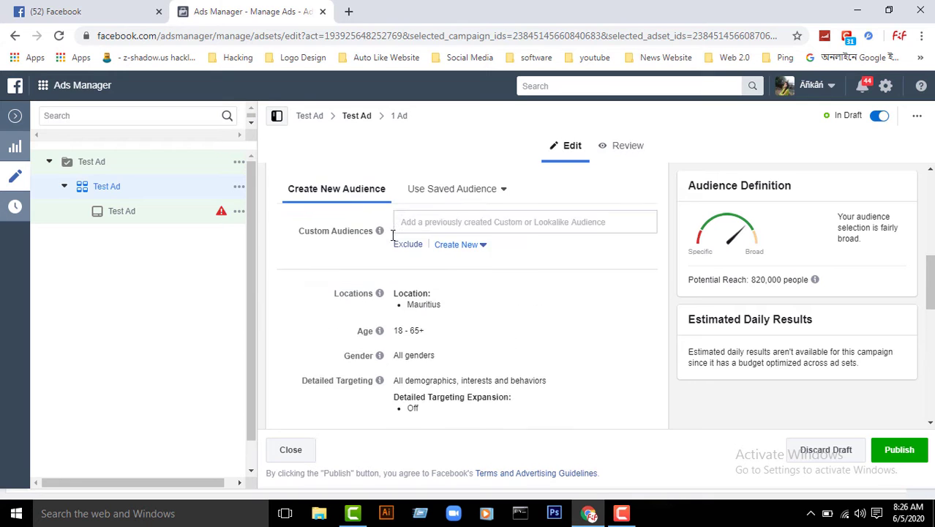
pyautogui.scroll(-1, 395, 238)
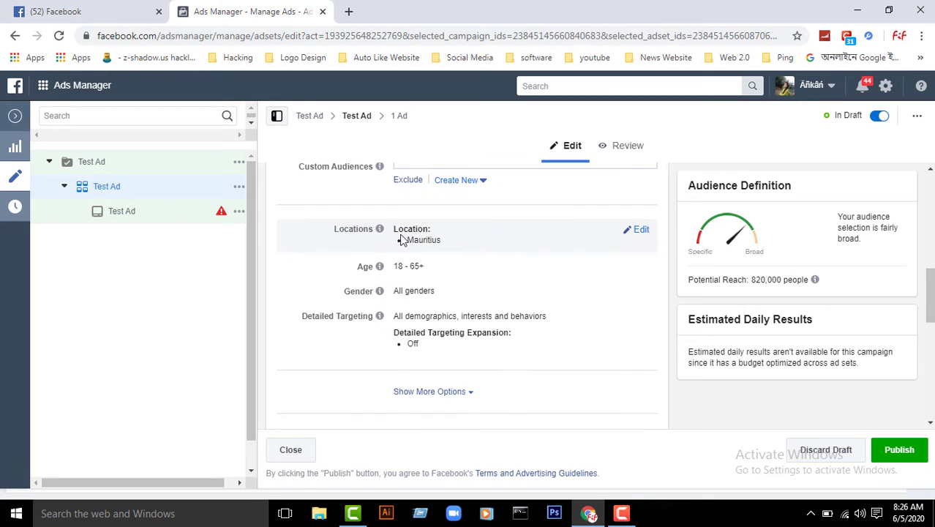
pyautogui.click(641, 231)
pyautogui.scroll(-1, 624, 271)
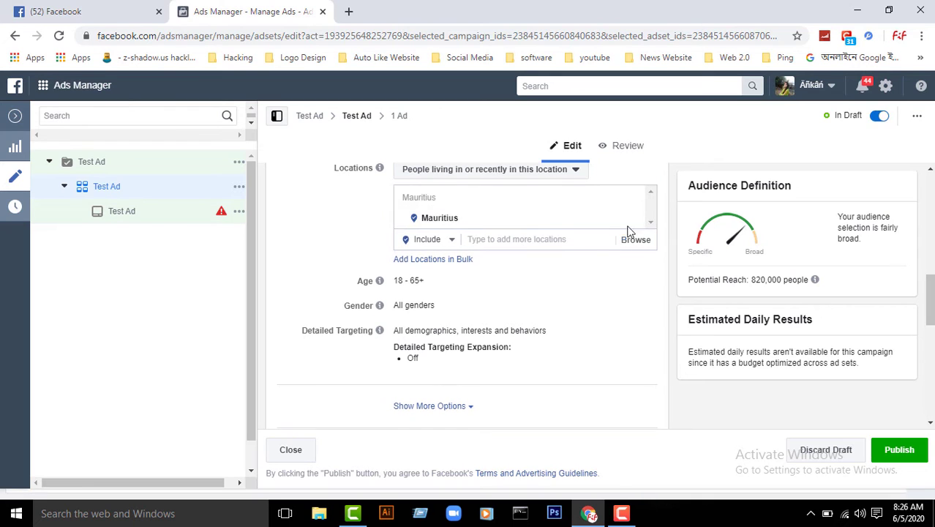
pyautogui.click(633, 201)
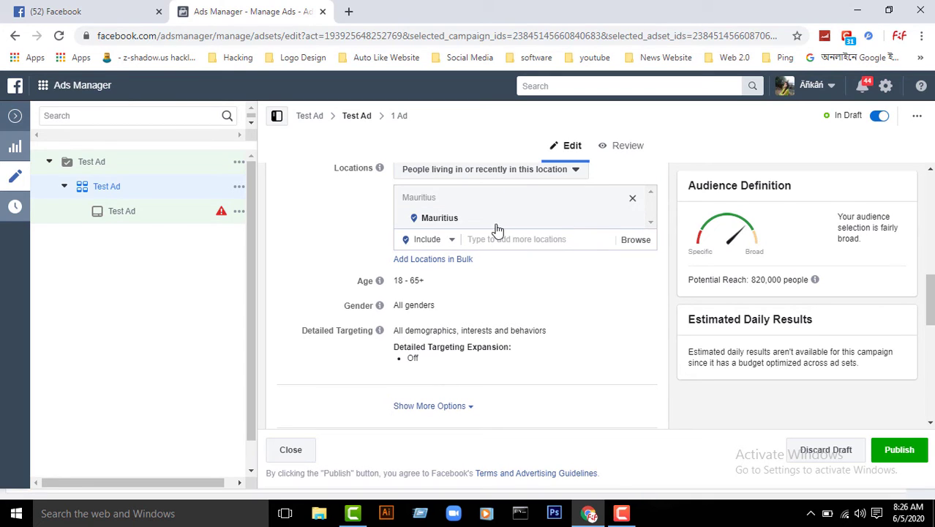
# Include the whole country of Bangladesh in the audience locations and remove it again.
pyautogui.click(522, 245)
pyautogui.write('bangladesh')
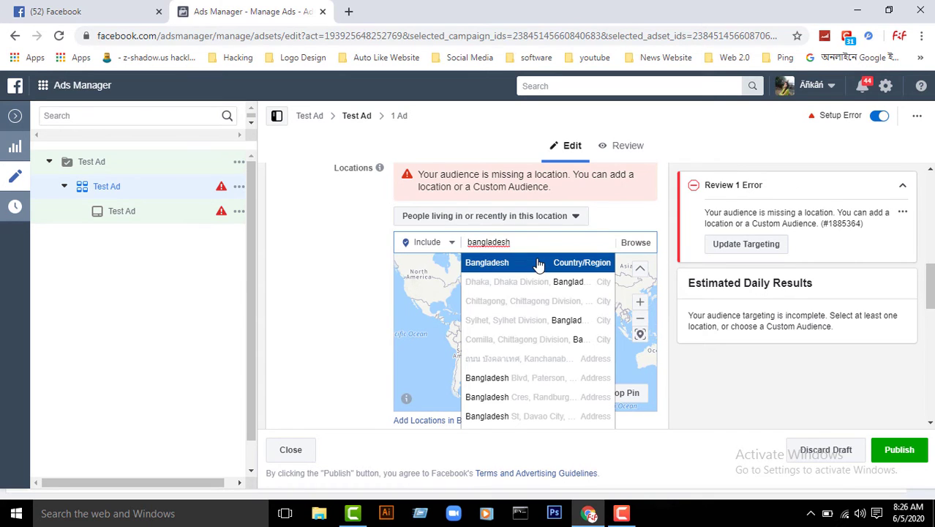
pyautogui.click(537, 264)
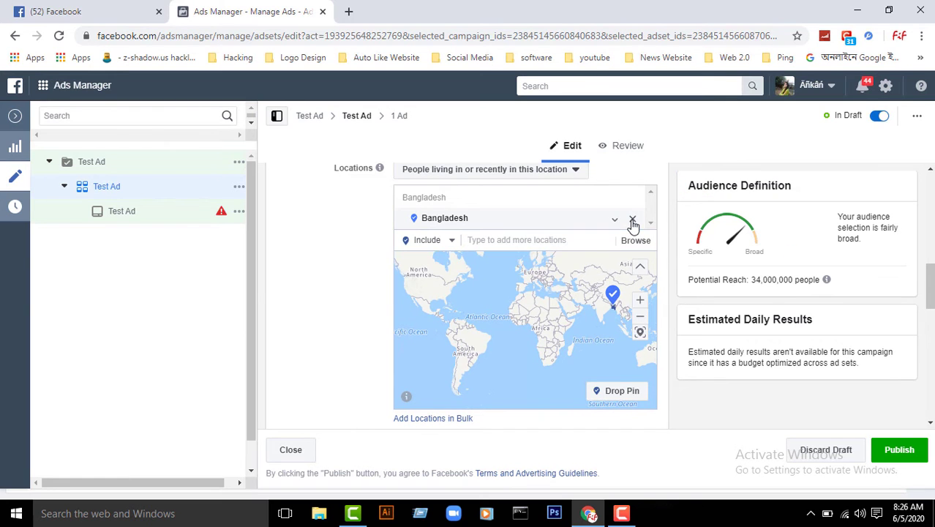
pyautogui.click(632, 220)
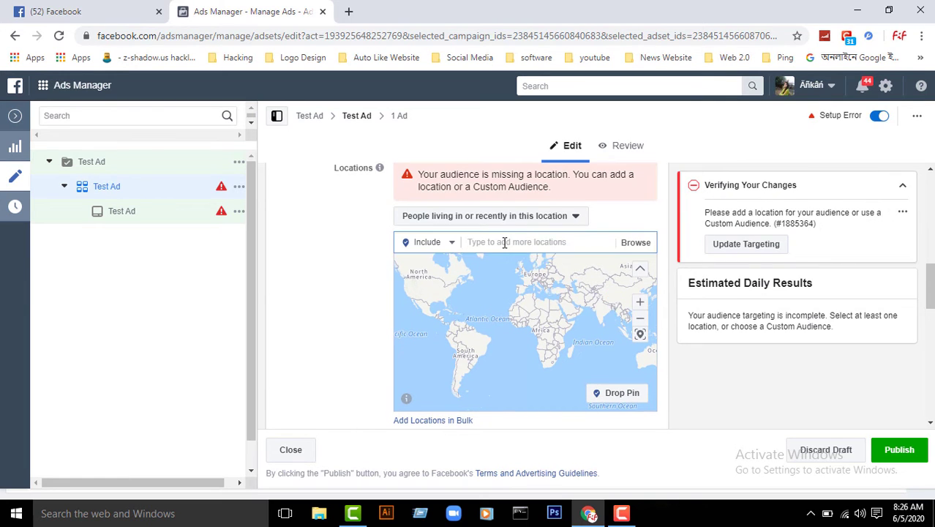
# Include the city of Dhaka, Dhaka Division, Bangladesh, in the audience locations.
pyautogui.write('dhaka ci')
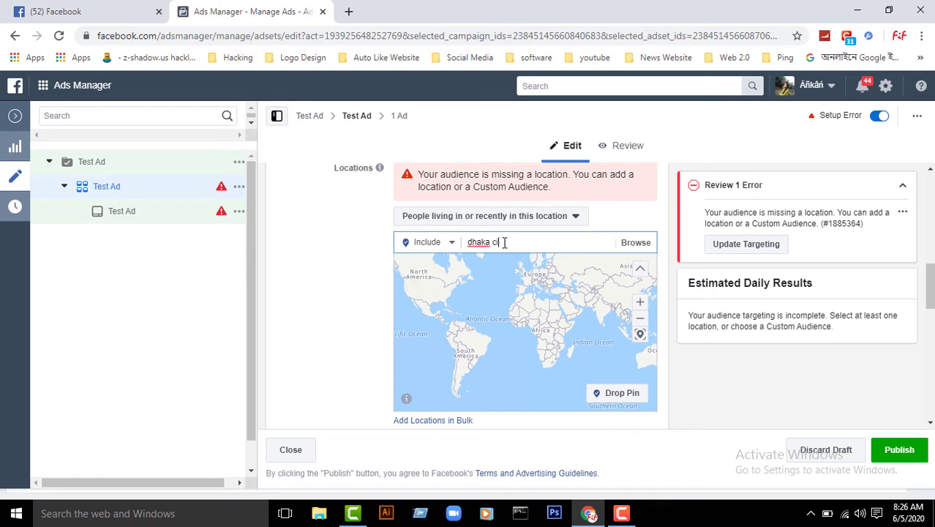
pyautogui.write('ty')
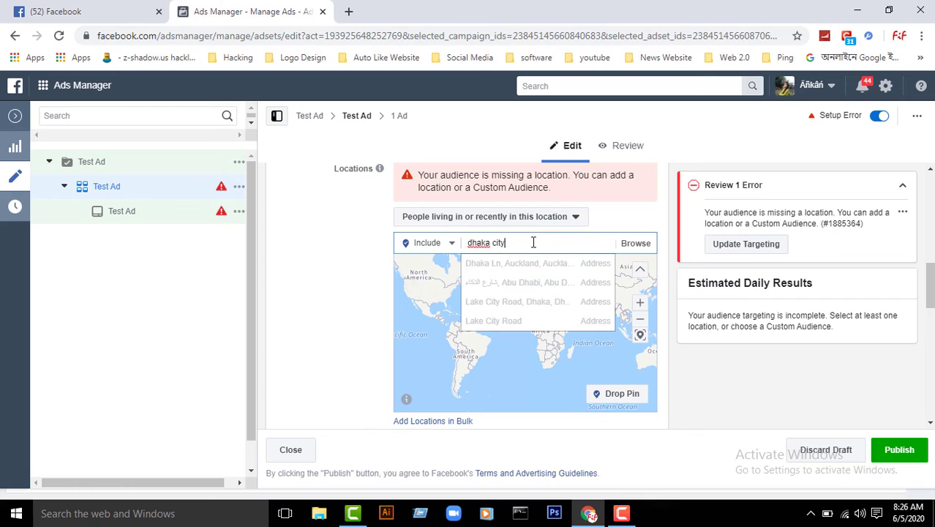
pyautogui.hotkey('ctrl', 'a')
pyautogui.press('BackSpace')
pyautogui.write('s')
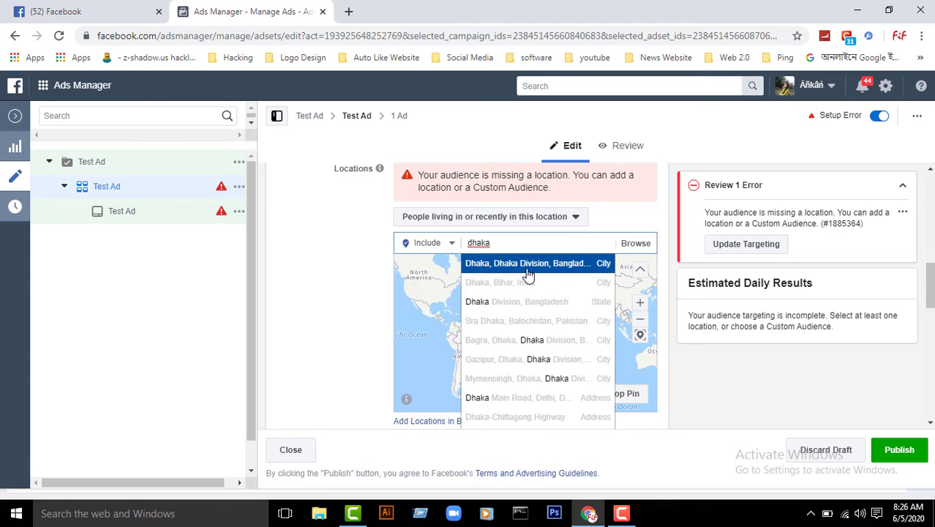
pyautogui.click(526, 268)
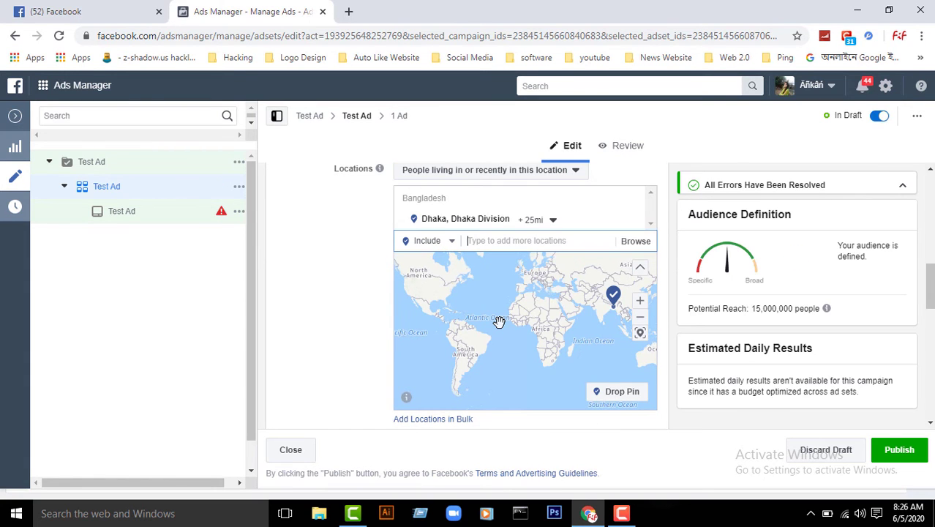
# Reduce the targeting radius around Dhaka to 10 miles.
pyautogui.click(553, 221)
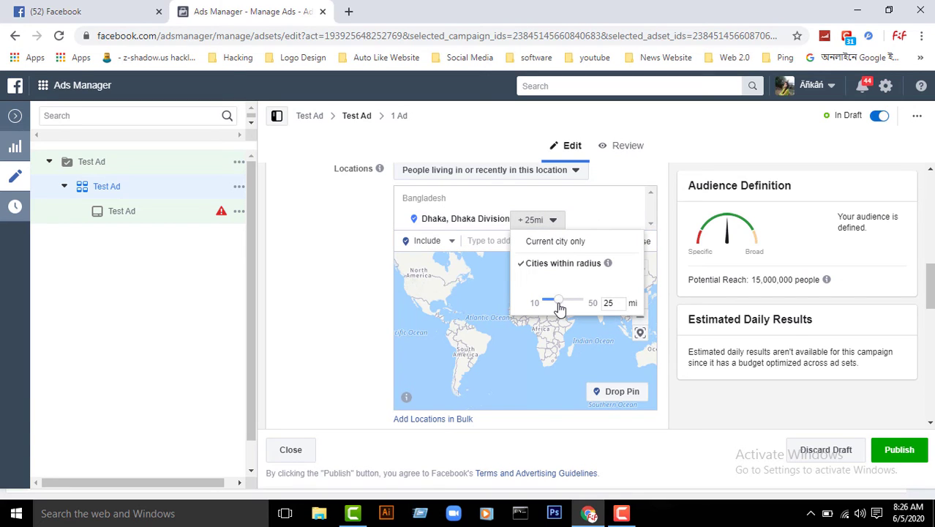
pyautogui.moveTo(560, 307); pyautogui.dragTo(540, 308)
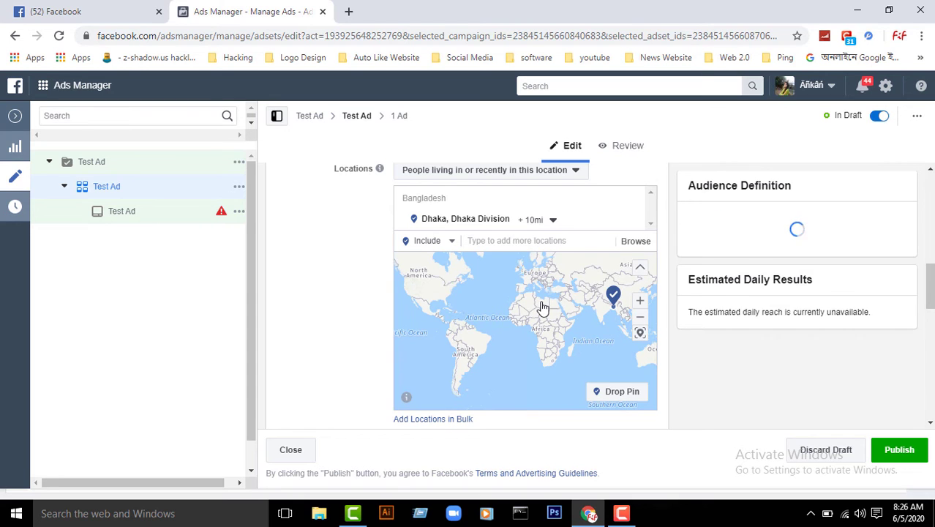
pyautogui.click(543, 223)
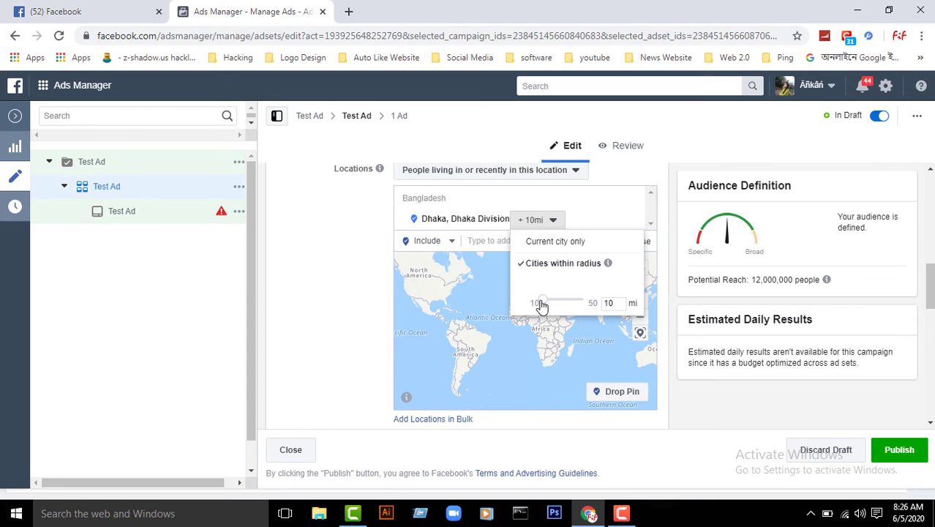
pyautogui.moveTo(556, 306)
pyautogui.mouseDown()
pyautogui.moveTo(591, 303)
pyautogui.moveTo(541, 308)
pyautogui.mouseUp()
pyautogui.click(362, 271)
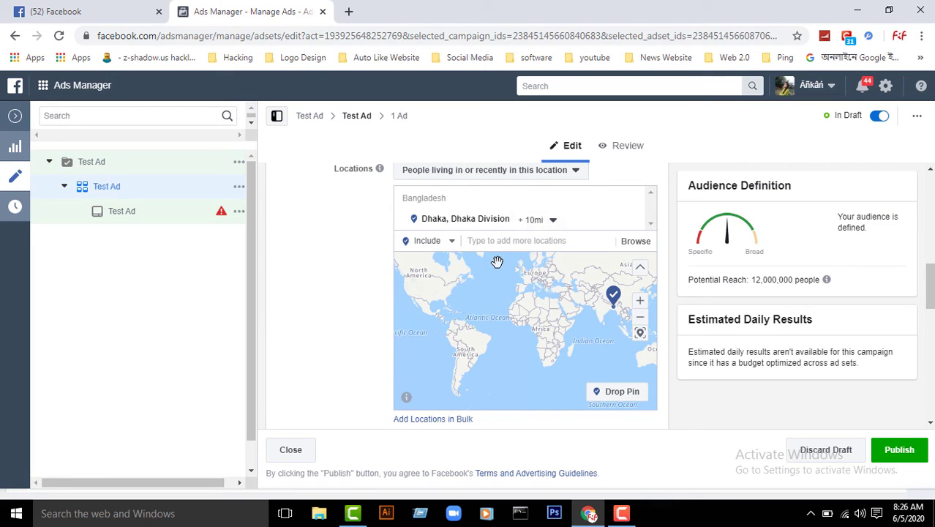
# Set the audience's minimum age to 13.
pyautogui.scroll(-3, 334, 317)
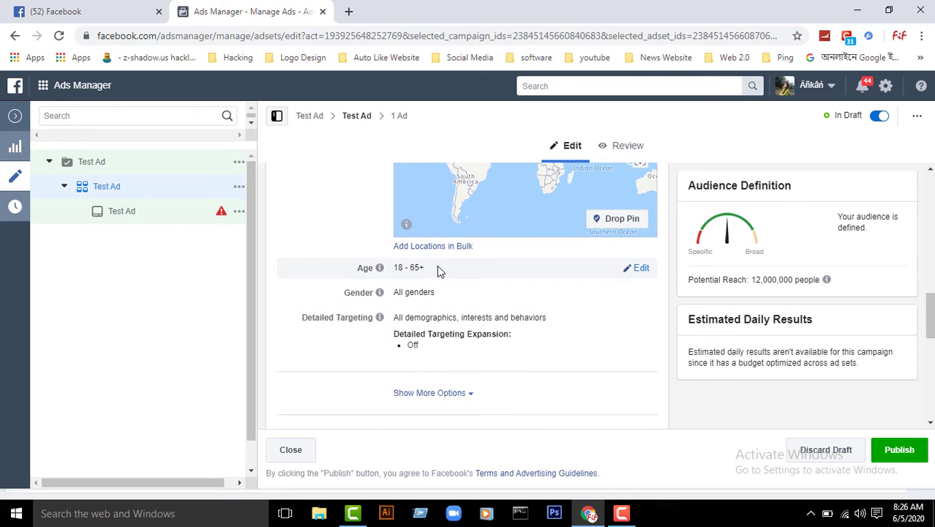
pyautogui.click(634, 269)
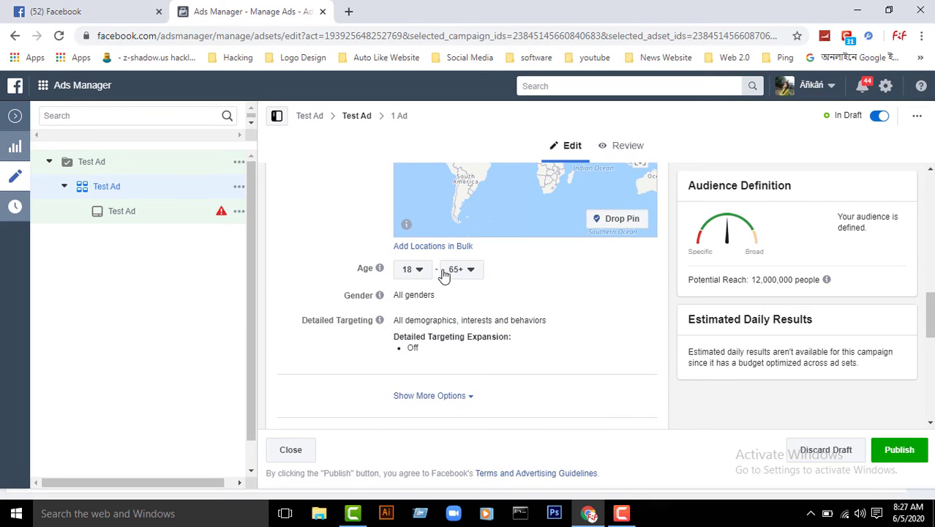
pyautogui.click(411, 269)
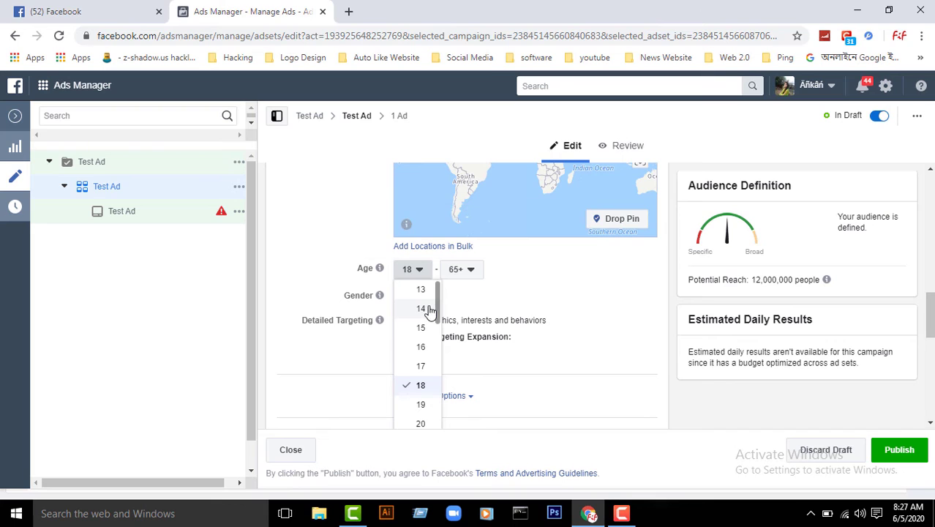
pyautogui.scroll(-2, 426, 359)
pyautogui.scroll(2, 426, 358)
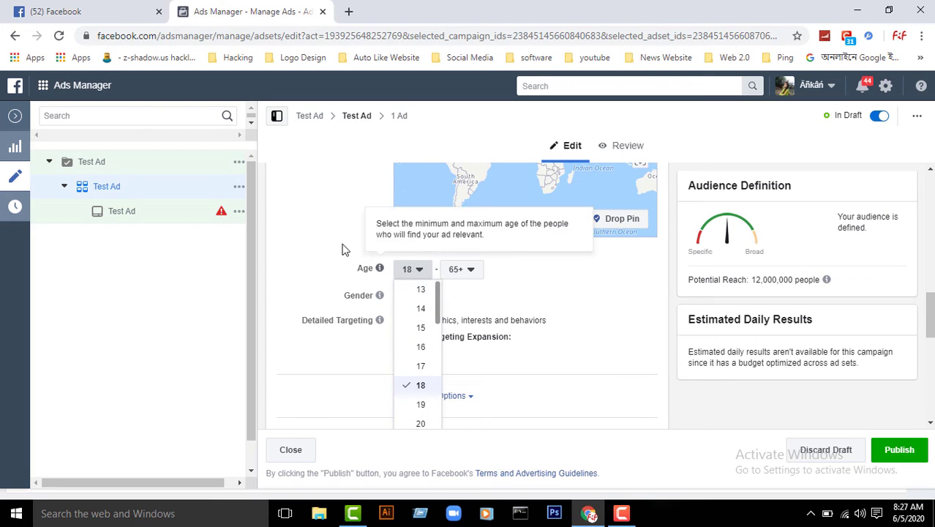
pyautogui.click(380, 267)
pyautogui.click(411, 269)
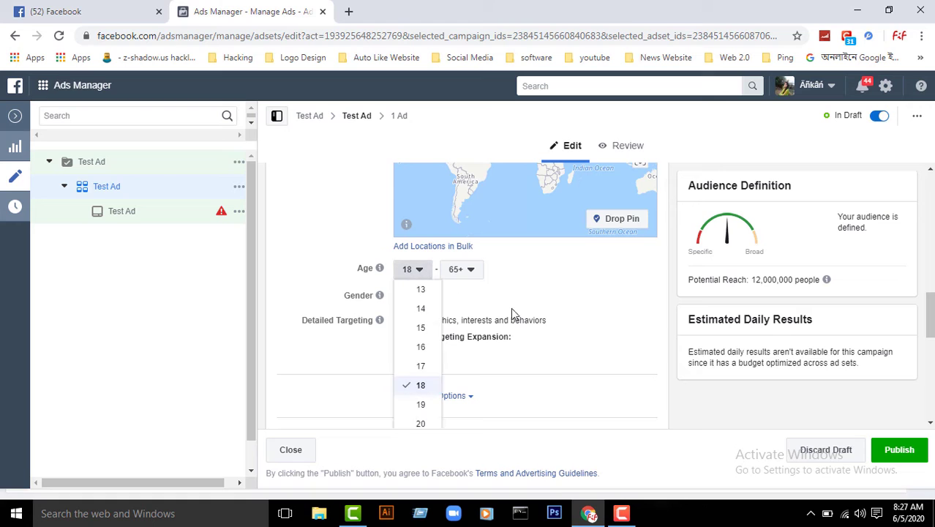
pyautogui.click(422, 291)
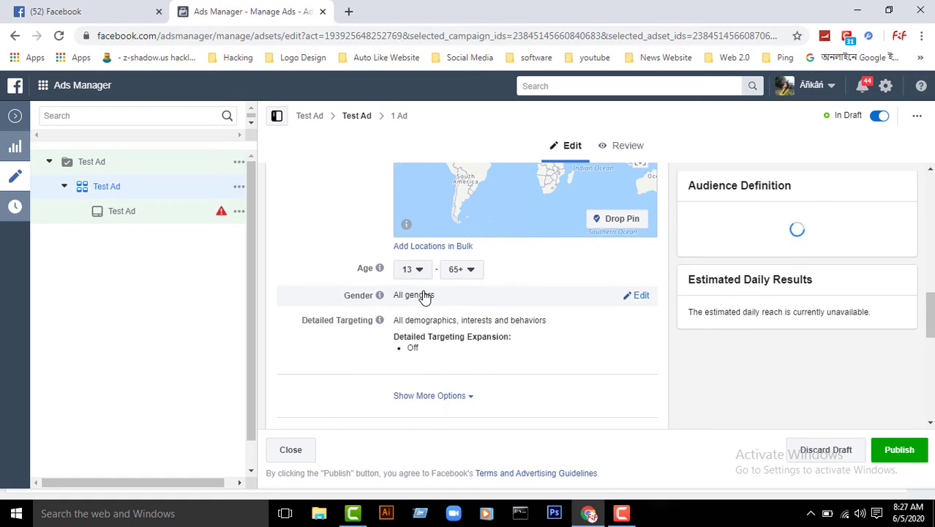
# Check the audience's maximum and minimum age options, keeping the range at 13 to 65+.
pyautogui.click(461, 269)
pyautogui.scroll(-2, 476, 313)
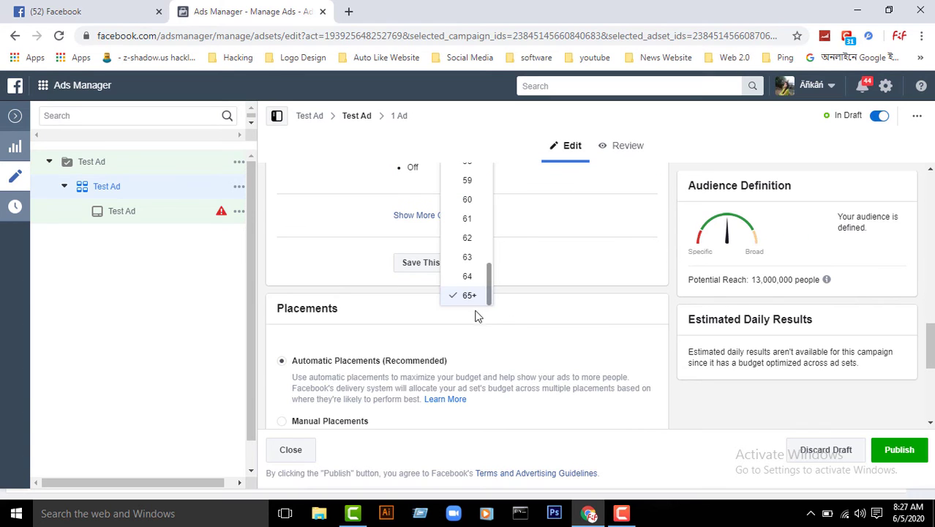
pyautogui.click(488, 323)
pyautogui.scroll(2, 488, 323)
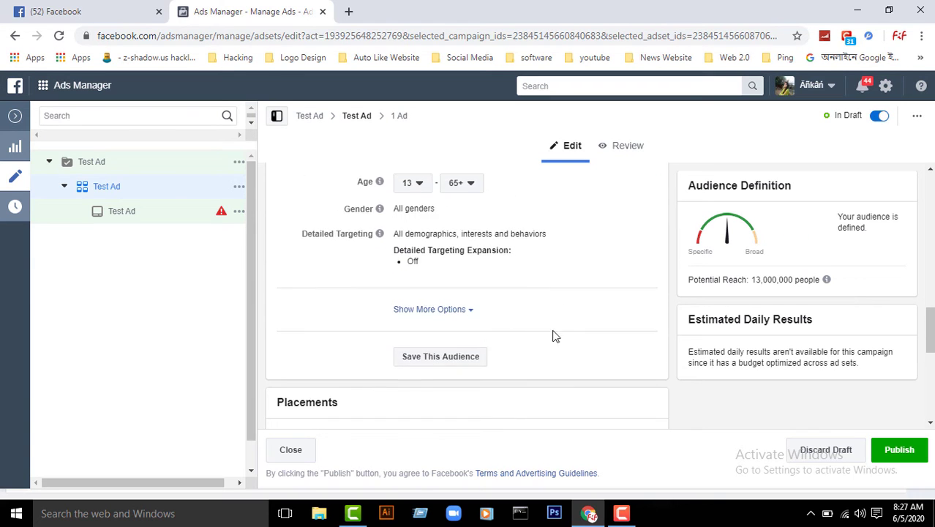
pyautogui.click(401, 276)
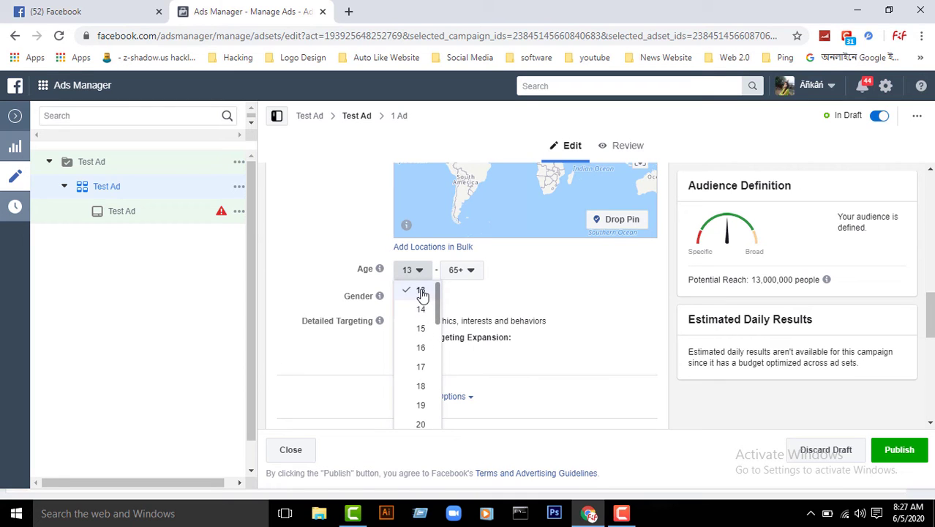
pyautogui.click(422, 292)
# Switch the audience's gender targeting to Women and back to All.
pyautogui.scroll(-1, 538, 298)
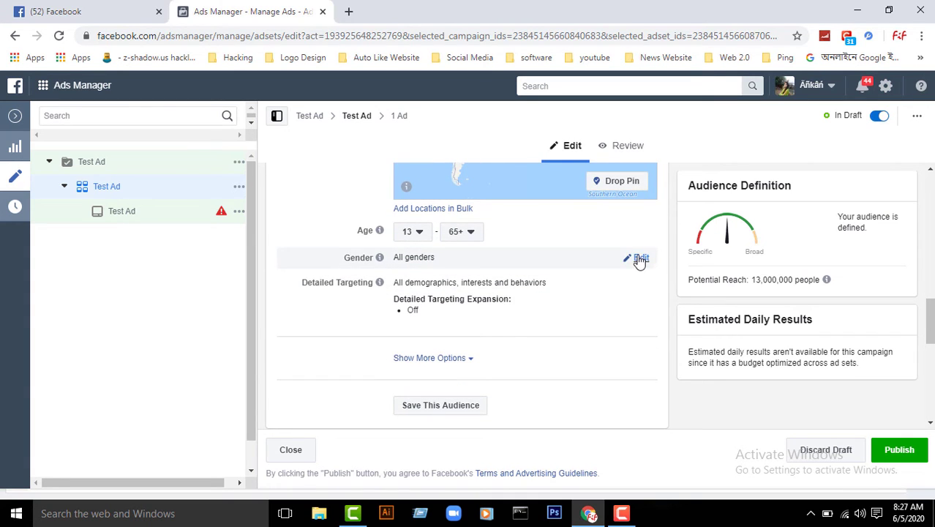
pyautogui.click(640, 259)
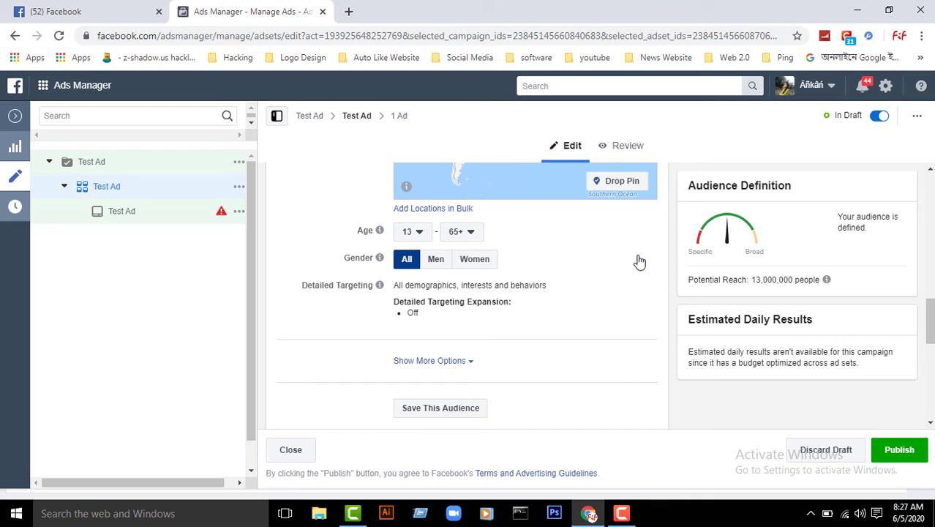
pyautogui.click(440, 257)
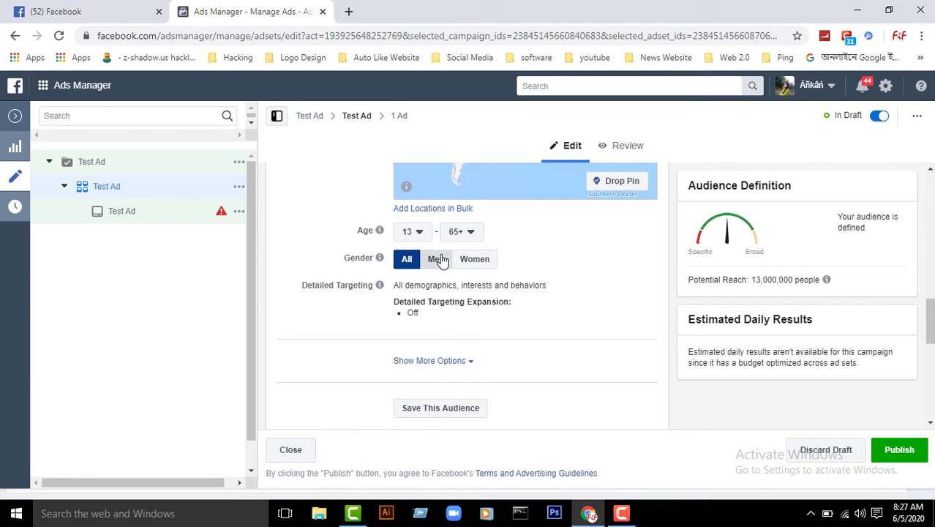
pyautogui.click(477, 264)
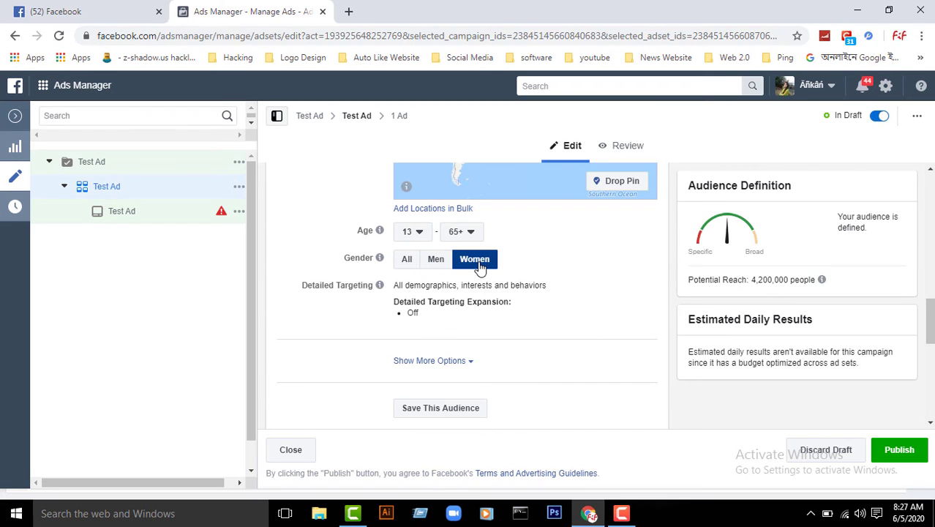
pyautogui.click(406, 262)
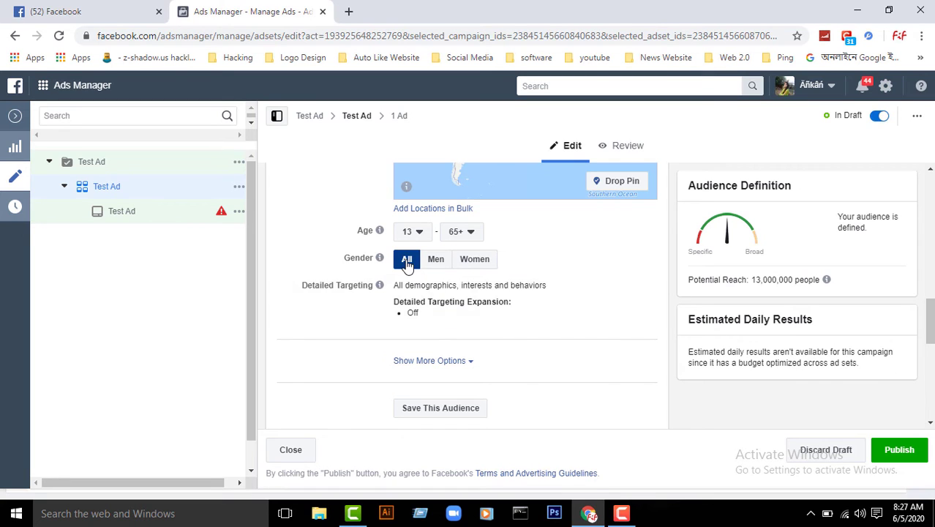
# Add the "High school" interest to the audience's detailed targeting.
pyautogui.scroll(-1, 553, 291)
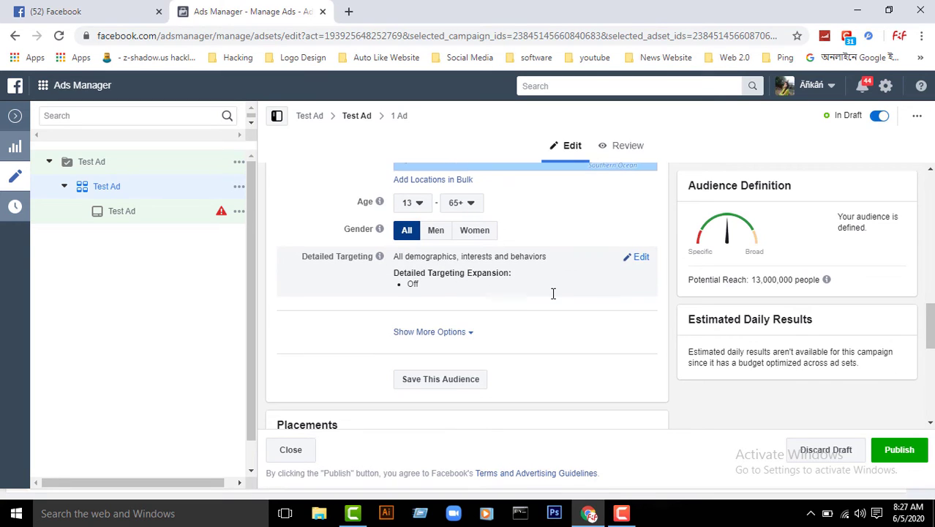
pyautogui.click(637, 259)
pyautogui.click(502, 279)
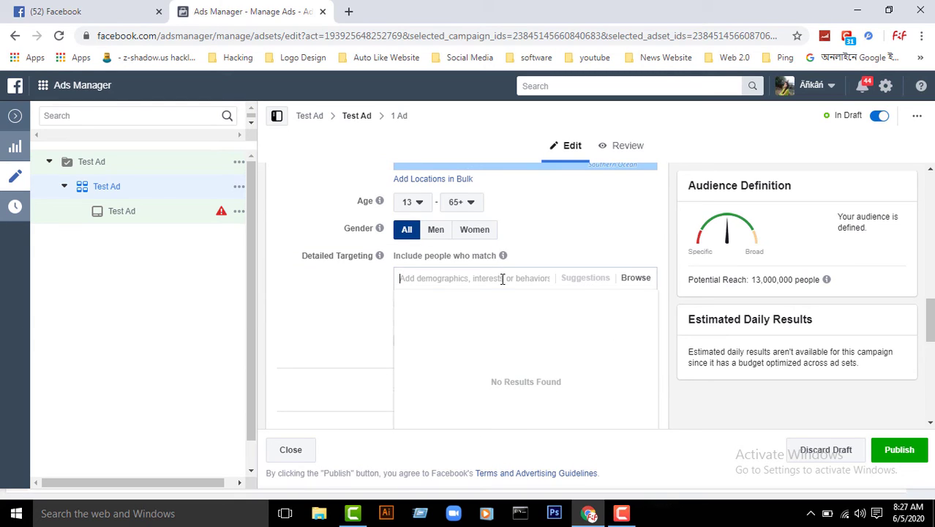
pyautogui.click(313, 282)
pyautogui.click(449, 278)
pyautogui.write('high school')
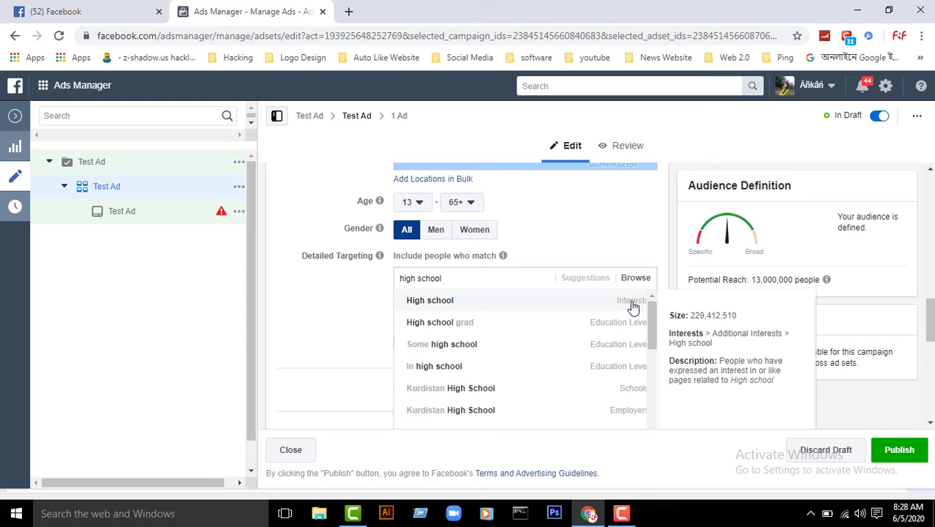
pyautogui.click(455, 303)
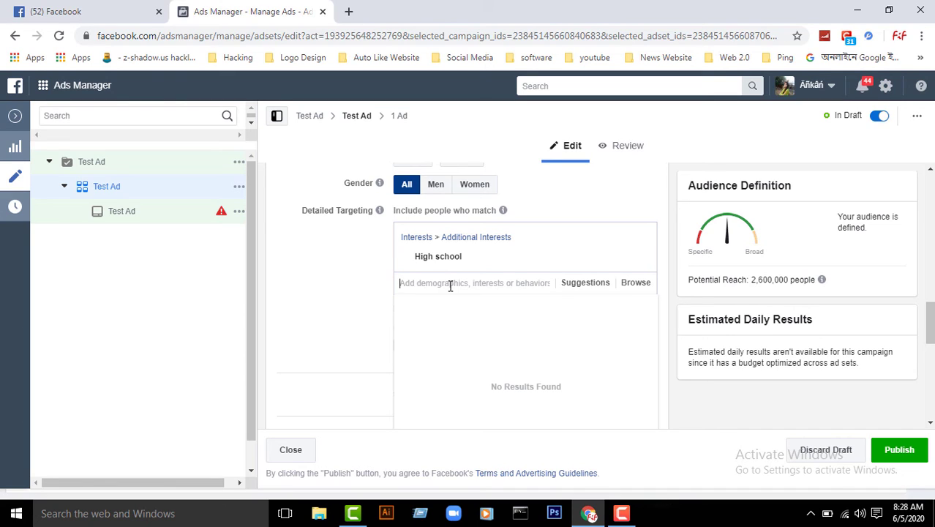
# Save the current ad set targeting as a reusable audience under the suggested name.
pyautogui.scroll(-2, 366, 271)
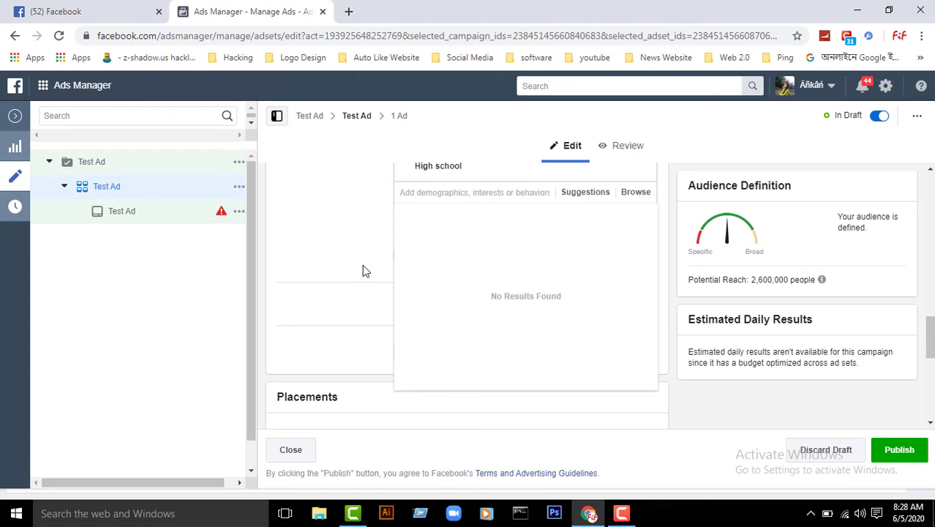
pyautogui.scroll(2, 310, 237)
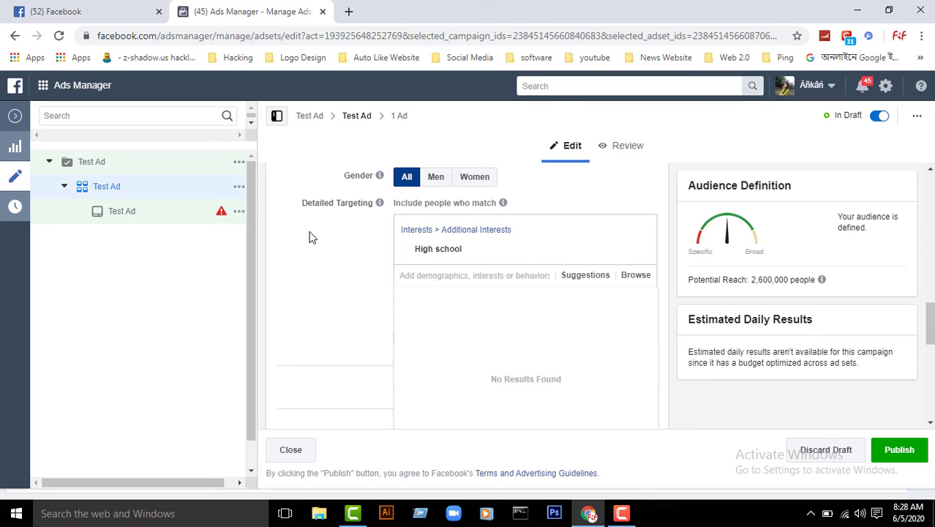
pyautogui.scroll(-3, 309, 236)
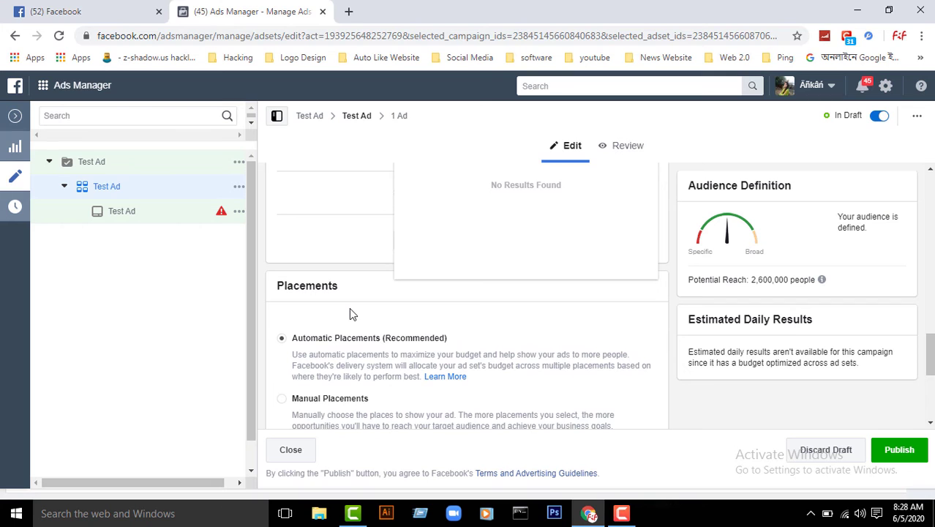
pyautogui.scroll(3, 349, 308)
pyautogui.scroll(-3, 365, 315)
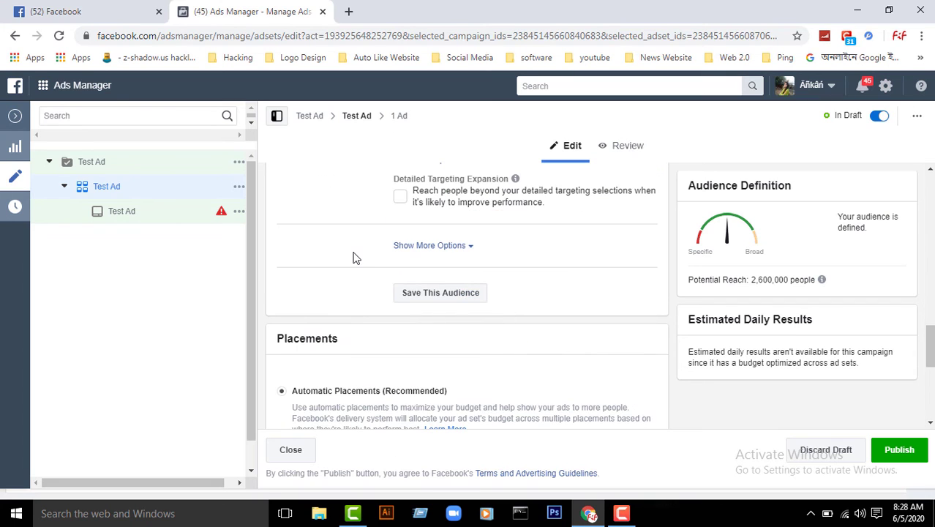
pyautogui.scroll(3, 355, 256)
pyautogui.scroll(-3, 355, 256)
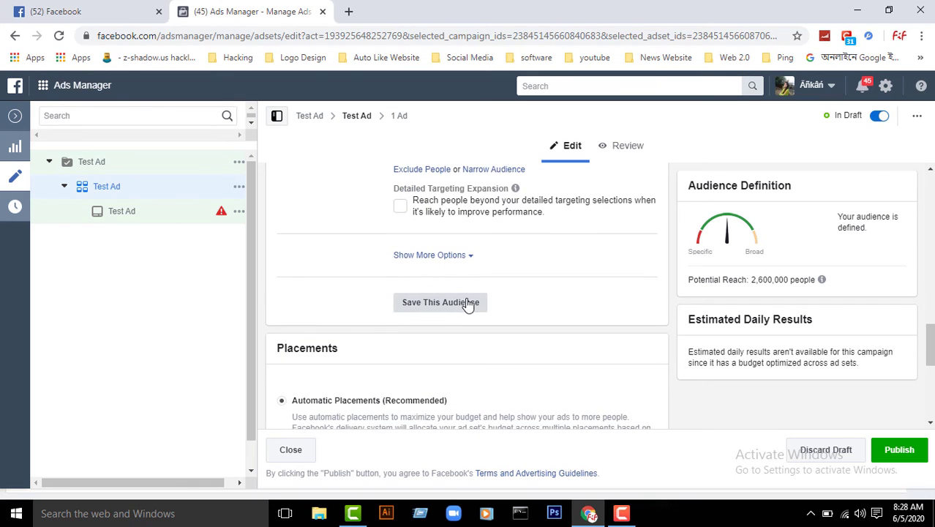
pyautogui.click(468, 303)
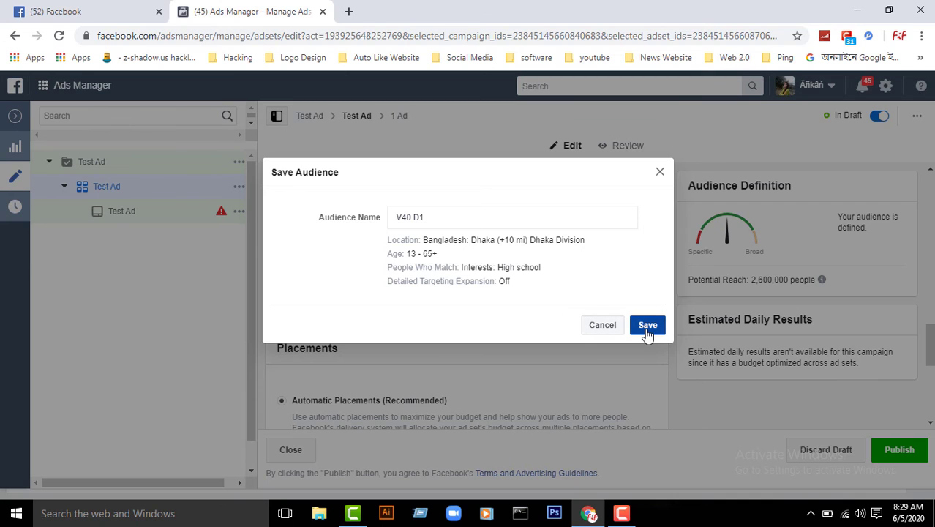
pyautogui.click(647, 326)
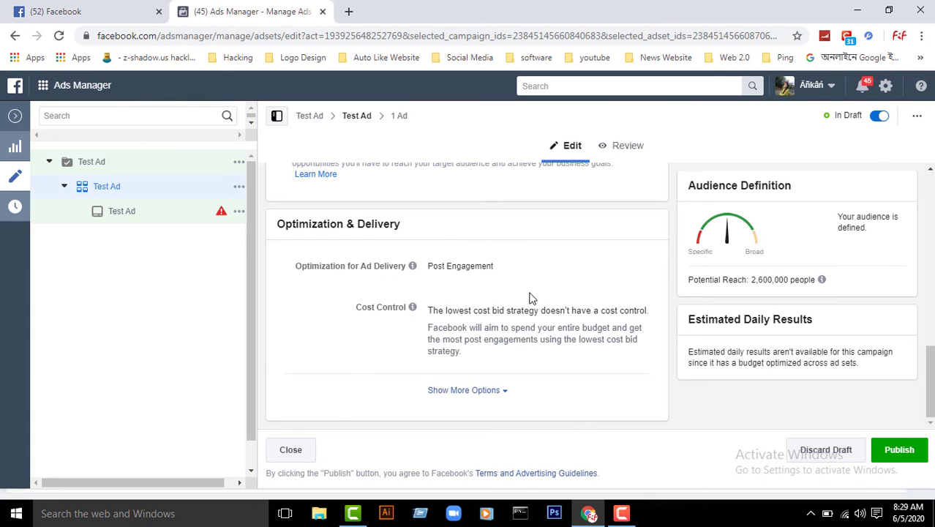
# Open the "Test Ad" ad beneath the ad set for editing.
pyautogui.scroll(4, 532, 297)
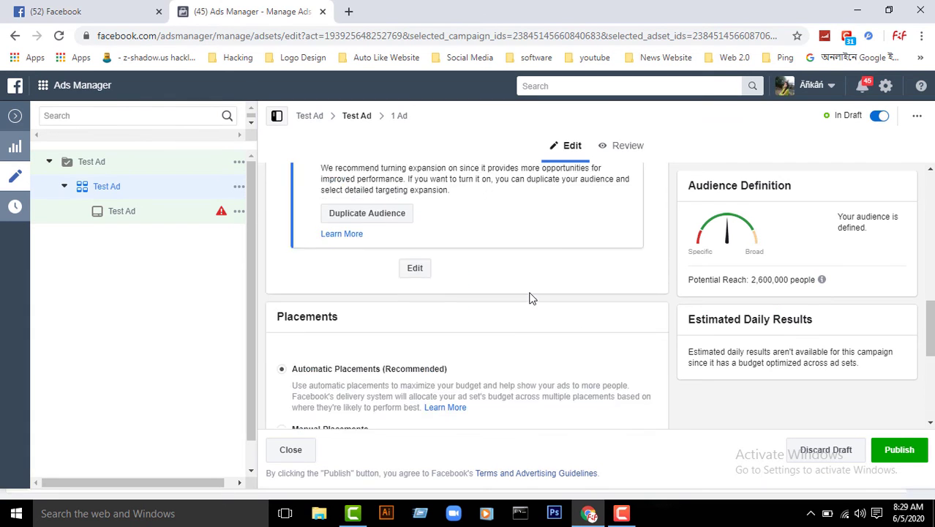
pyautogui.scroll(-4, 532, 297)
pyautogui.scroll(10, 531, 298)
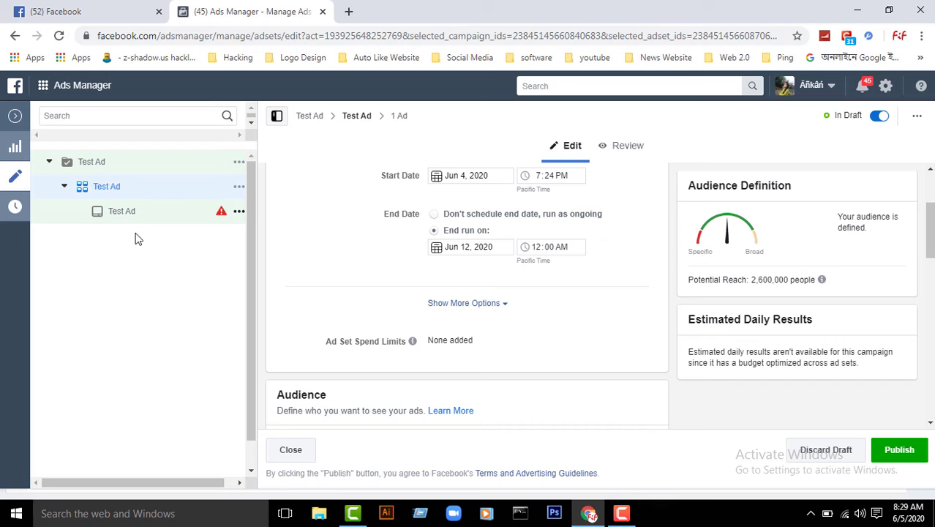
pyautogui.click(123, 218)
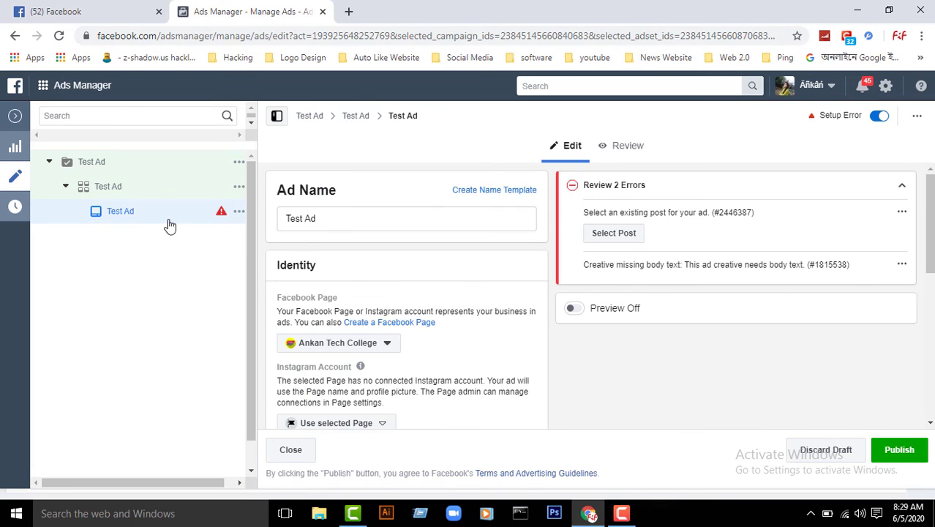
pyautogui.moveTo(220, 218)
# Set the ad's Facebook Page identity to the Manosi E-Shopping page from its business account group.
pyautogui.scroll(-2, 396, 304)
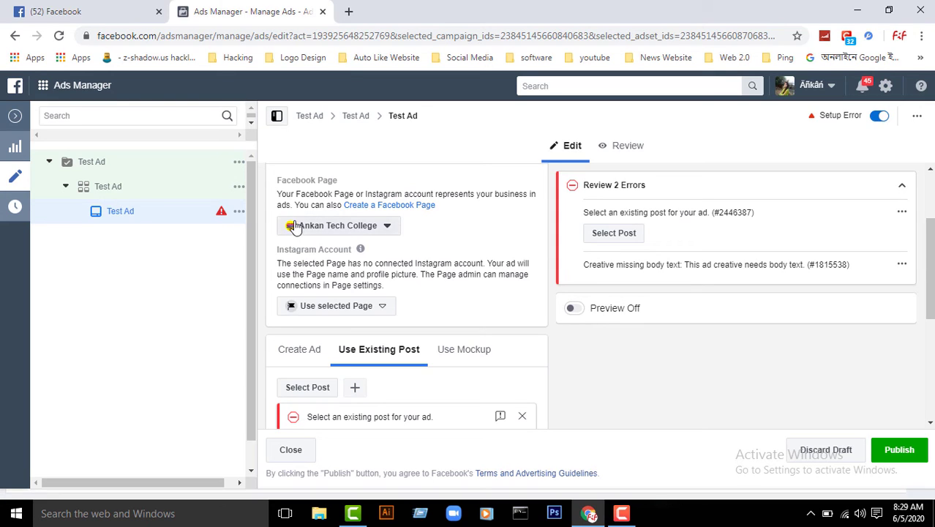
pyautogui.click(354, 234)
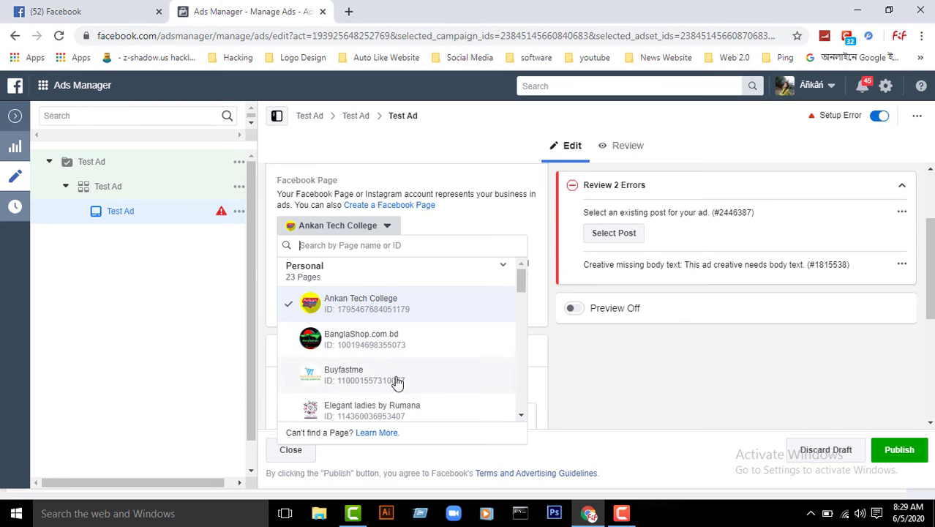
pyautogui.scroll(-3, 395, 380)
pyautogui.scroll(-5, 395, 382)
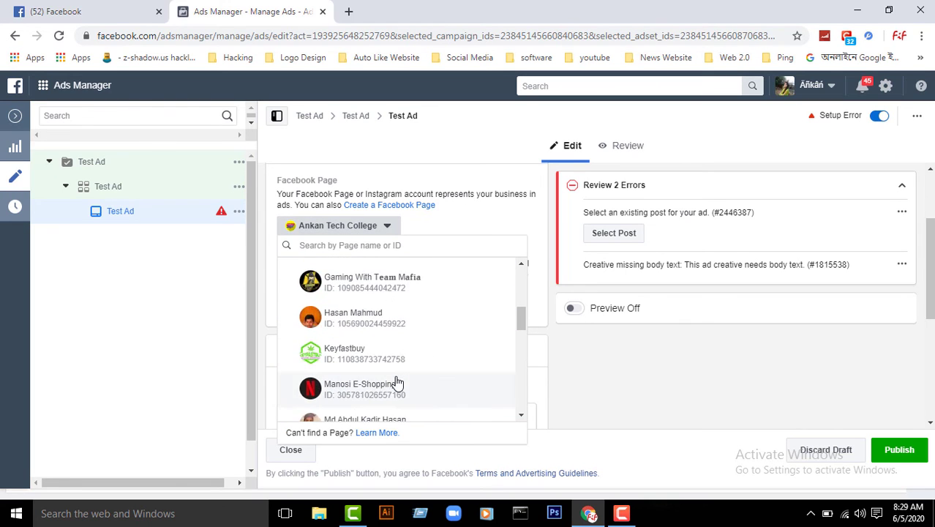
pyautogui.scroll(1, 396, 382)
pyautogui.scroll(-5, 396, 382)
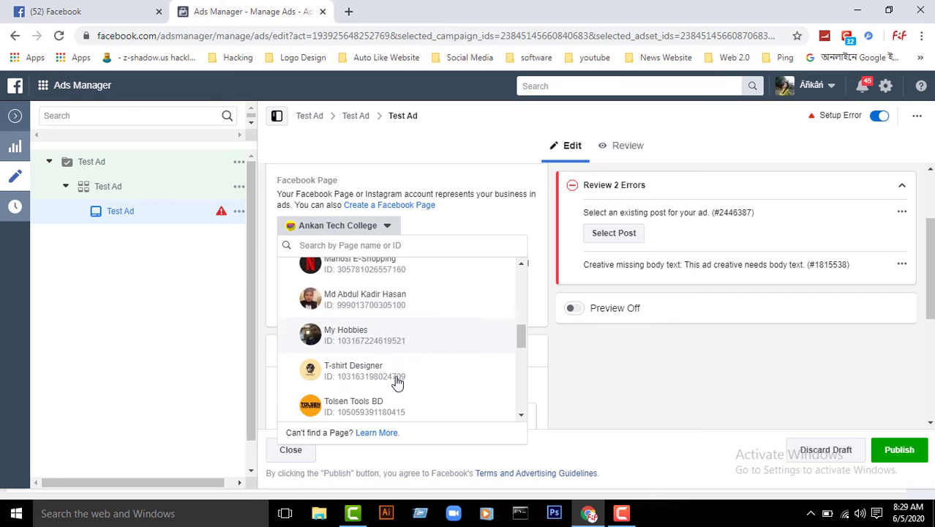
pyautogui.scroll(-5, 397, 382)
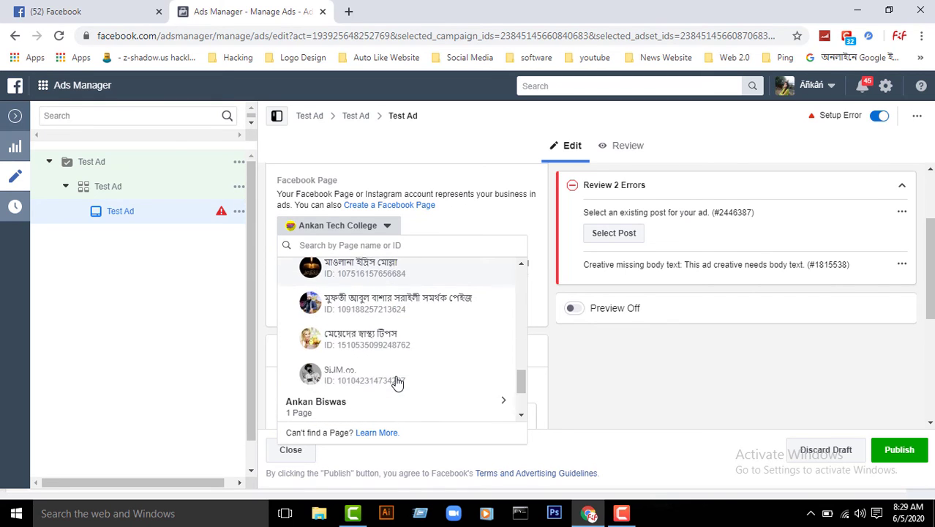
pyautogui.scroll(-1, 396, 382)
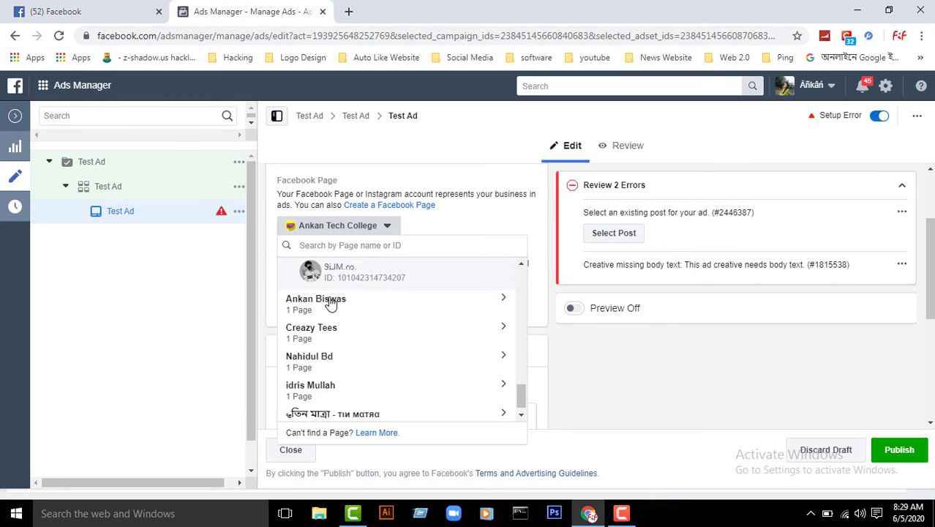
pyautogui.click(332, 298)
pyautogui.click(370, 341)
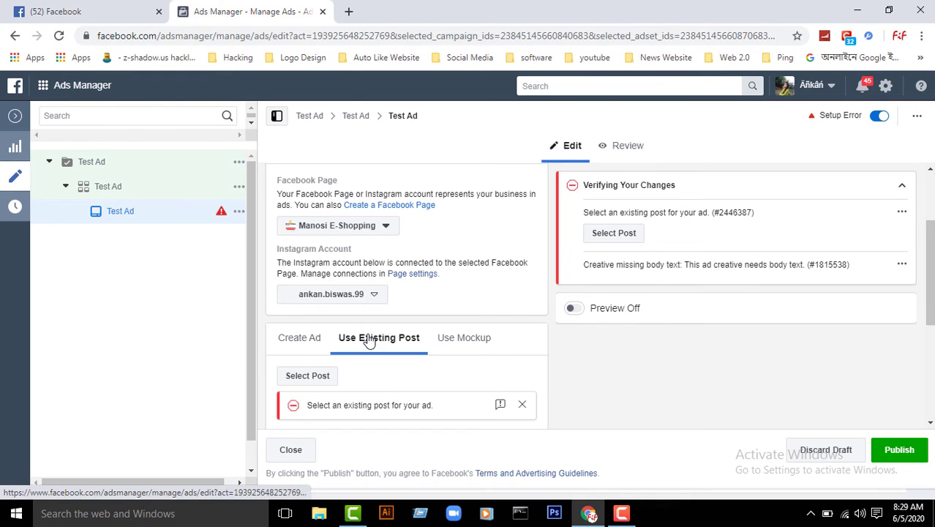
# Examine the ad's Instagram account, existing post and tracking settings along with the listed setup errors.
pyautogui.scroll(-1, 458, 274)
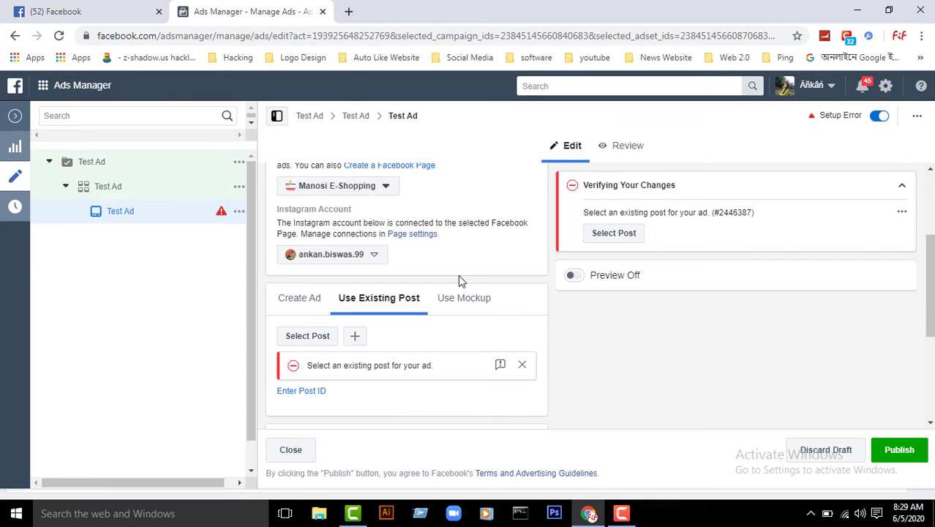
pyautogui.scroll(-2, 453, 345)
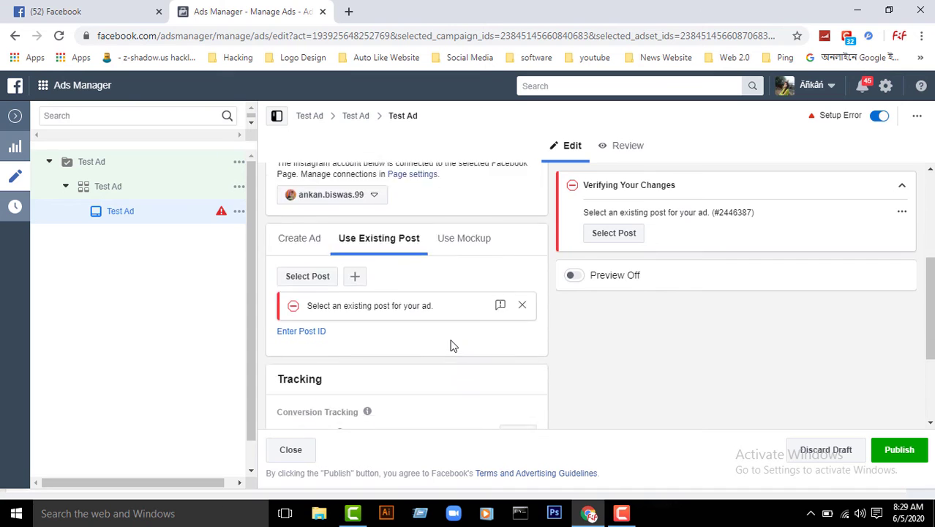
pyautogui.scroll(1, 450, 343)
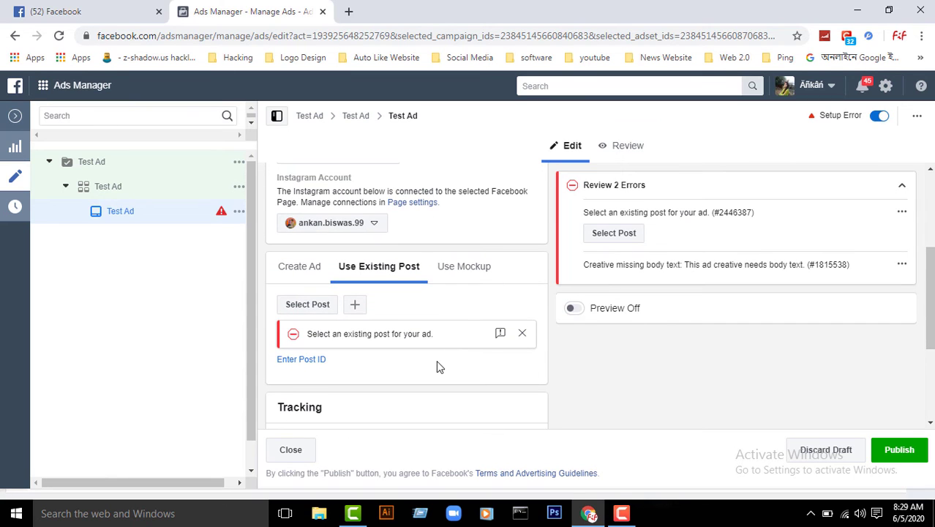
pyautogui.scroll(-1, 436, 360)
pyautogui.scroll(1, 387, 336)
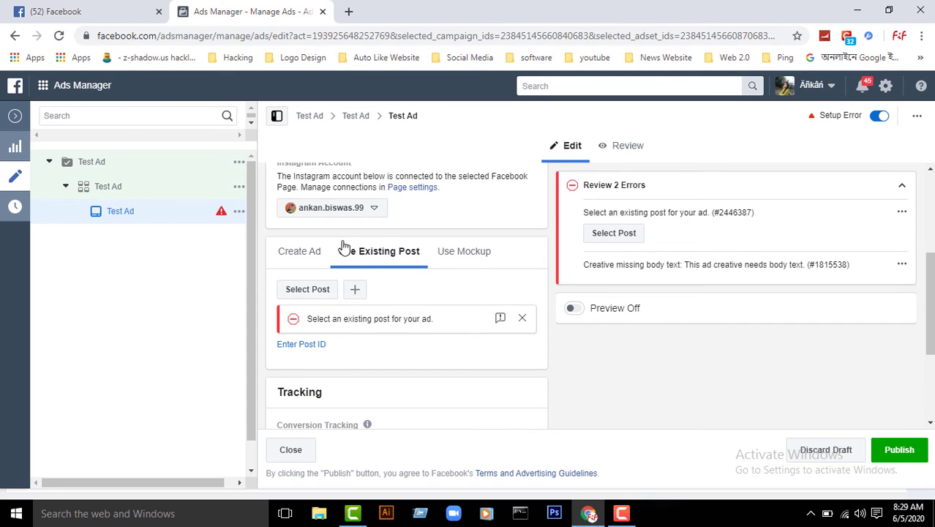
pyautogui.click(598, 238)
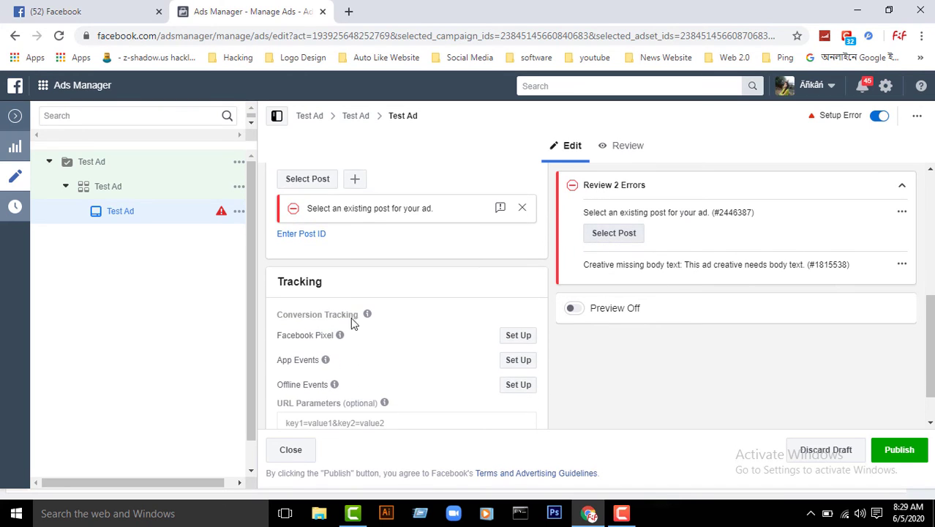
pyautogui.scroll(1, 356, 318)
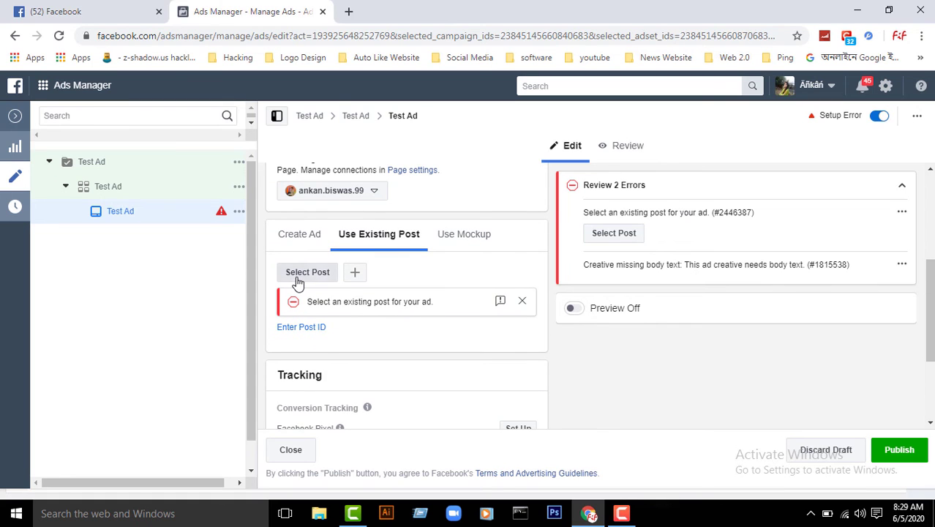
# Use the Manosi E-Shopping Page's existing Jun 4, 2020 dealership post as the ad's content.
pyautogui.click(299, 276)
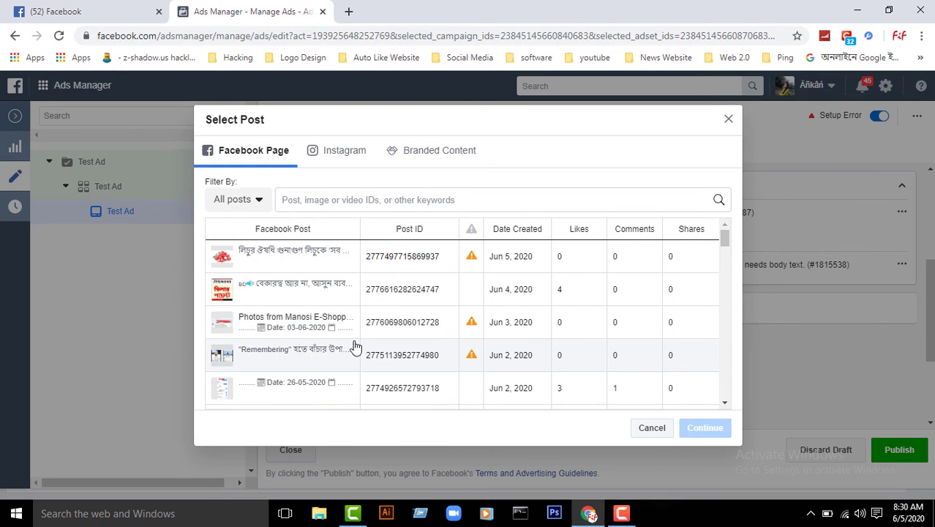
pyautogui.scroll(-2, 354, 347)
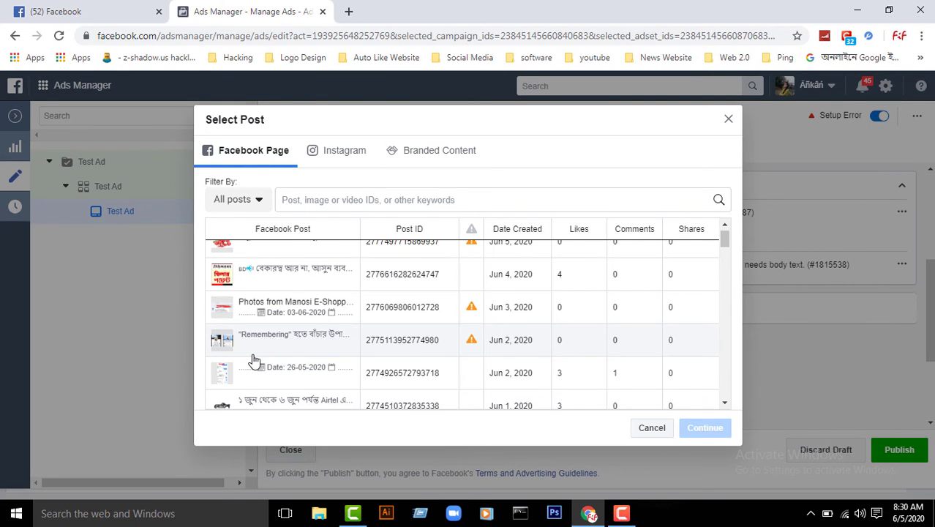
pyautogui.scroll(2, 282, 328)
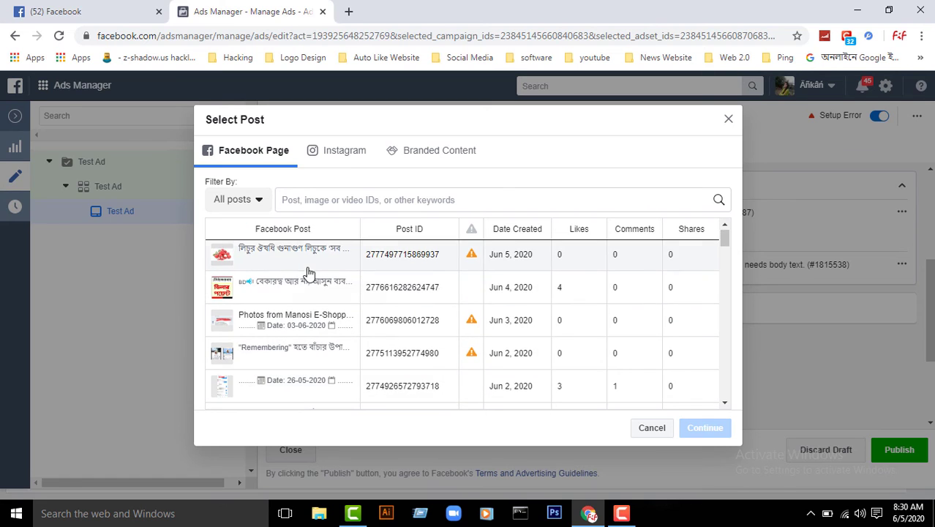
pyautogui.scroll(-1, 246, 351)
pyautogui.scroll(1, 305, 347)
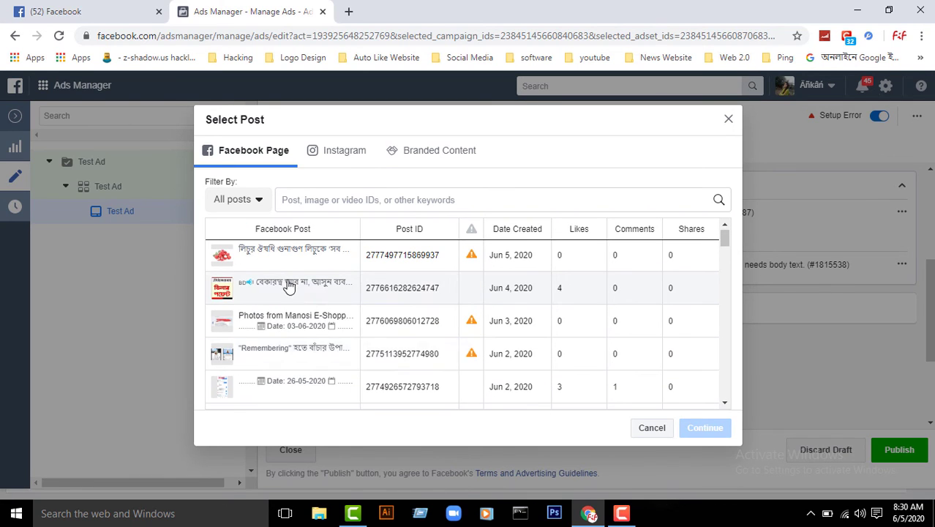
pyautogui.click(288, 284)
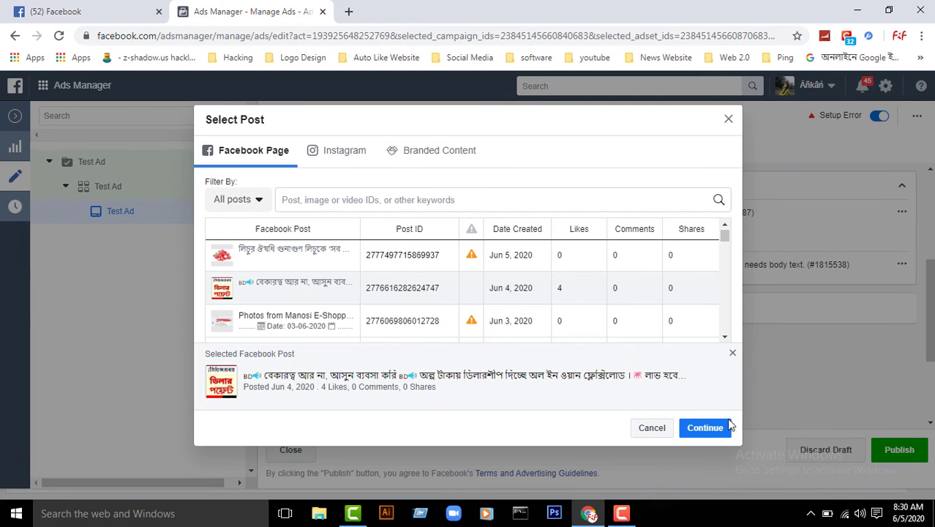
pyautogui.click(705, 431)
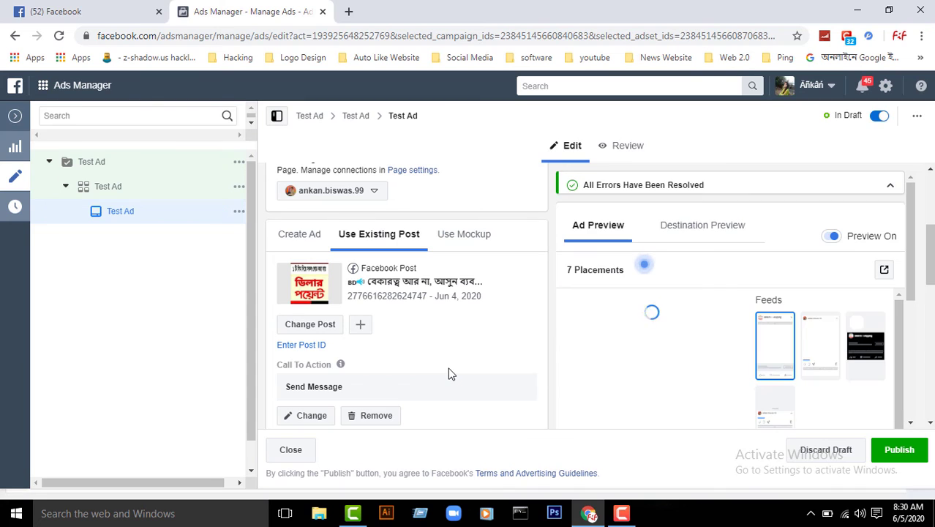
# Examine the ad preview across placements along with the identity, selected post, call-to-action and tracking settings.
pyautogui.scroll(-1, 453, 373)
pyautogui.scroll(-2, 626, 366)
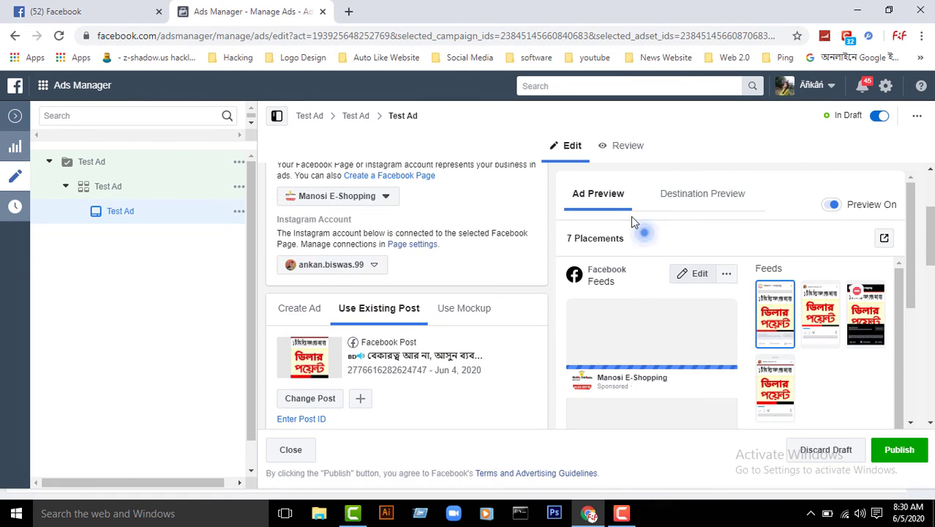
pyautogui.click(872, 245)
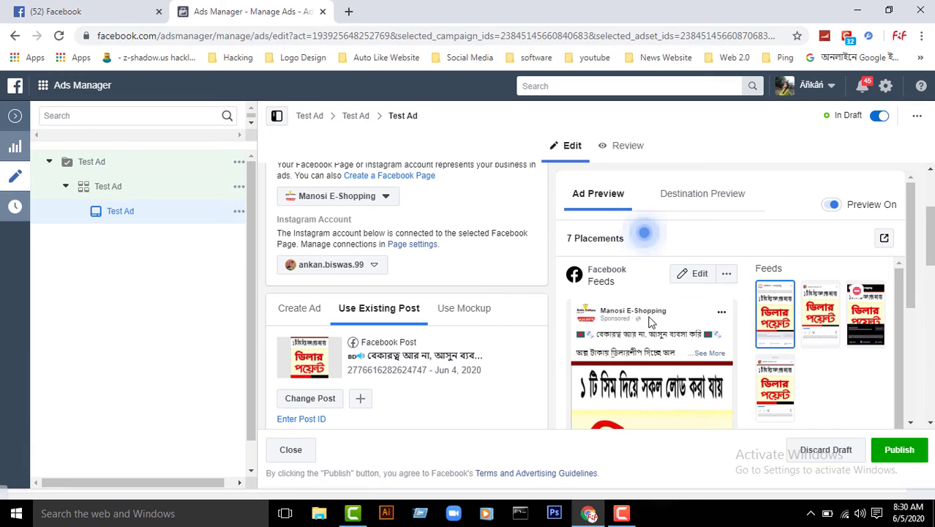
pyautogui.scroll(-2, 625, 335)
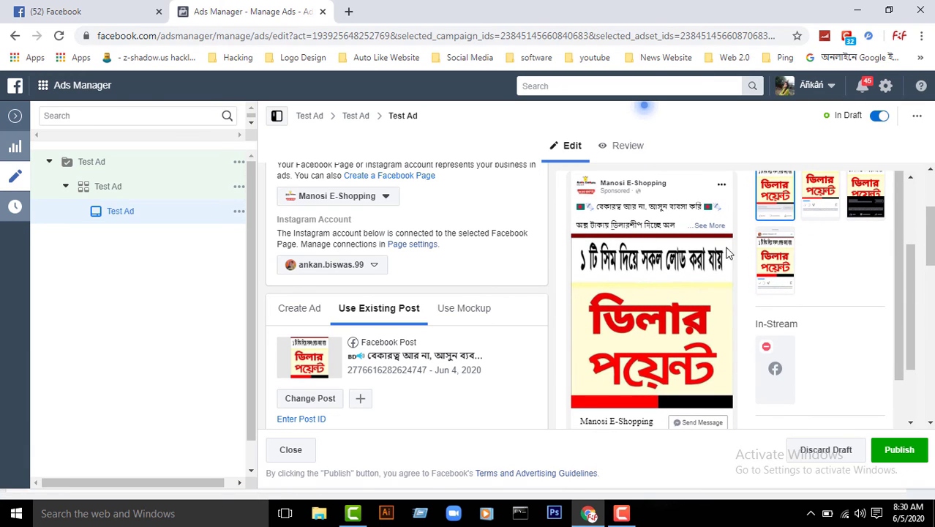
pyautogui.scroll(-3, 430, 324)
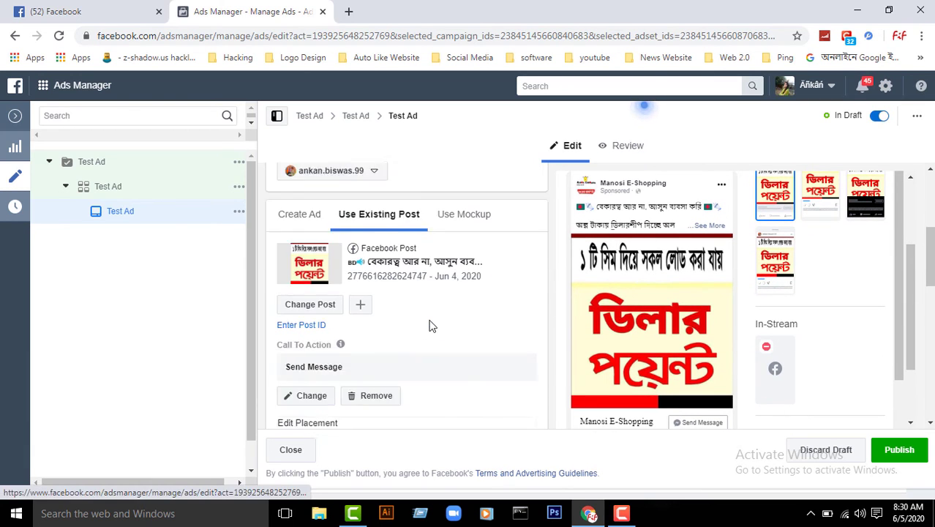
pyautogui.scroll(-5, 430, 324)
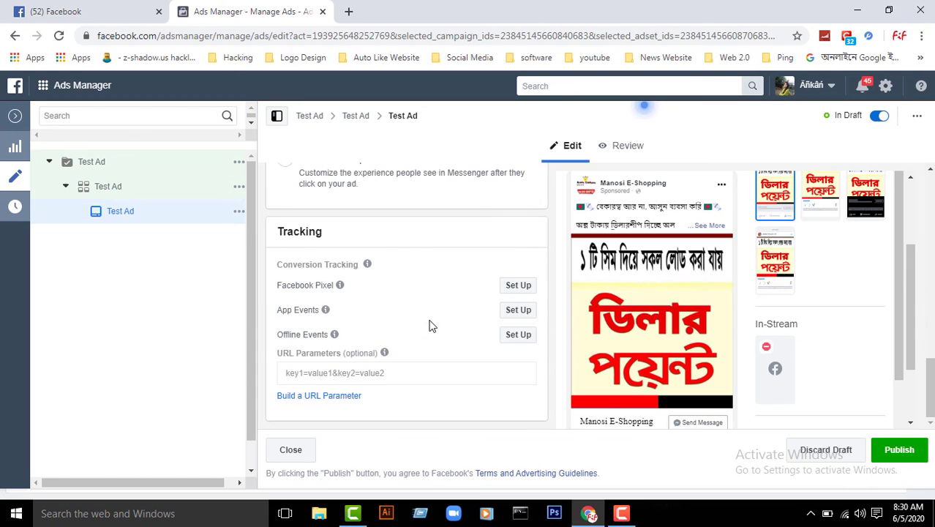
pyautogui.scroll(8, 430, 325)
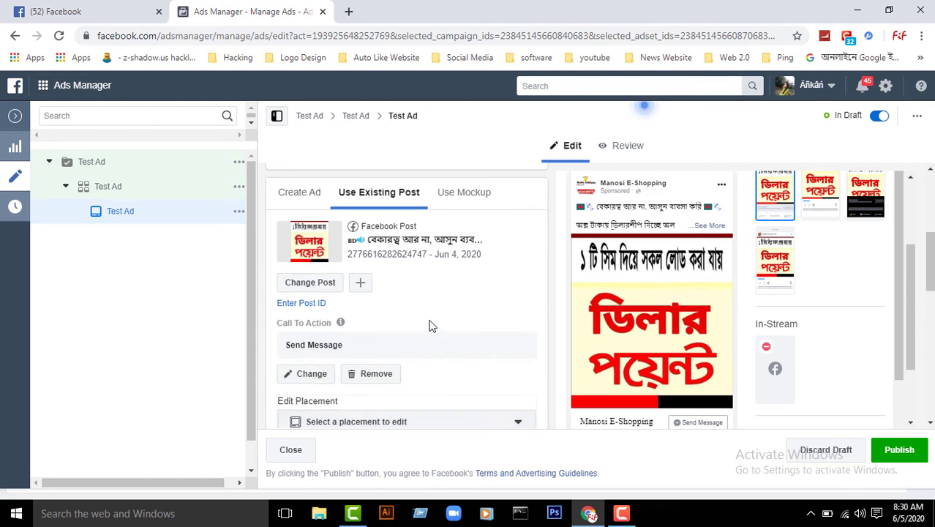
pyautogui.scroll(-1, 452, 329)
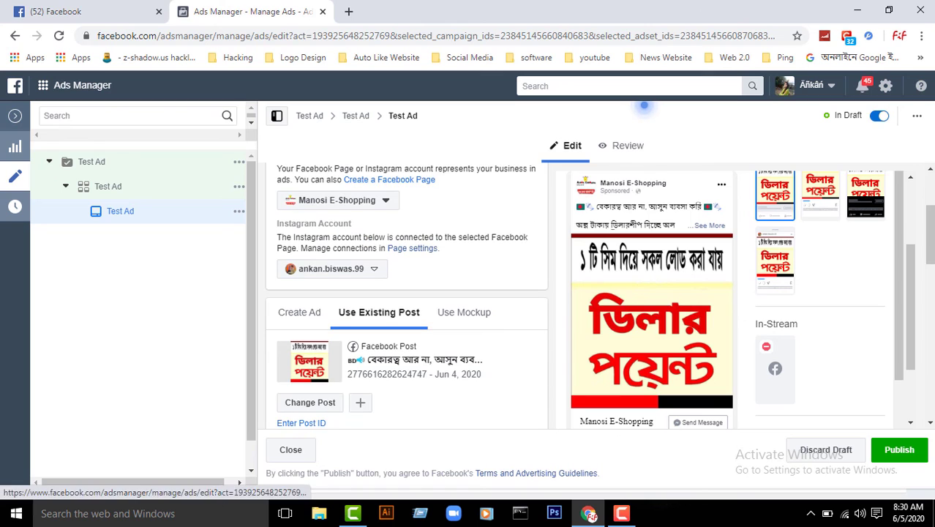
# Publish the "Test Ad" draft and check the published ad's review status and preview.
pyautogui.click(897, 453)
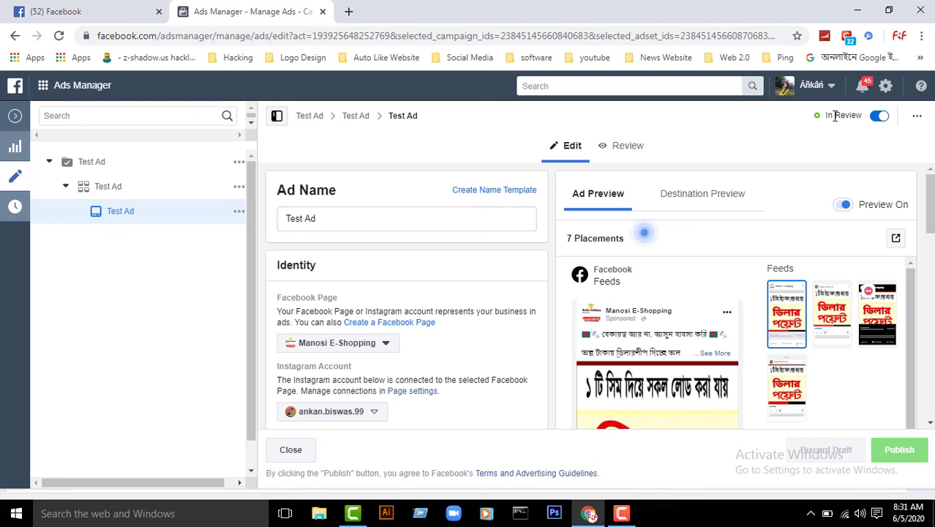
pyautogui.scroll(-5, 731, 307)
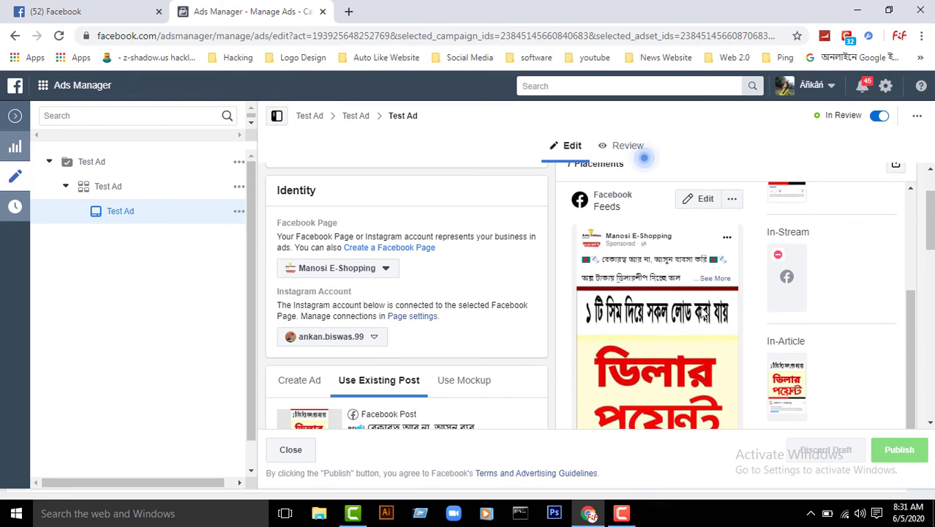
pyautogui.scroll(5, 702, 313)
pyautogui.scroll(1, 488, 307)
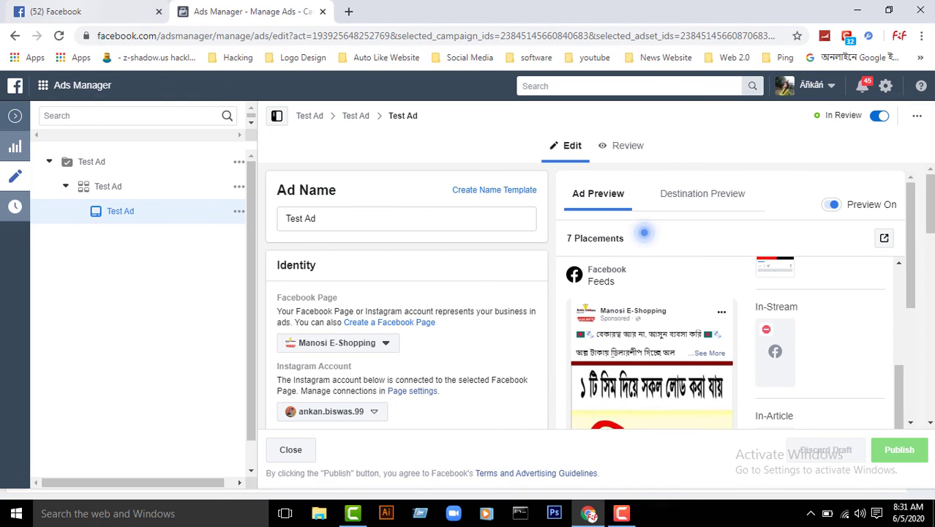
# Close the ad editor, reopen ad management from Facebook, and check the "Test Ad" campaign in the V40 D1 ad account.
pyautogui.click(56, 11)
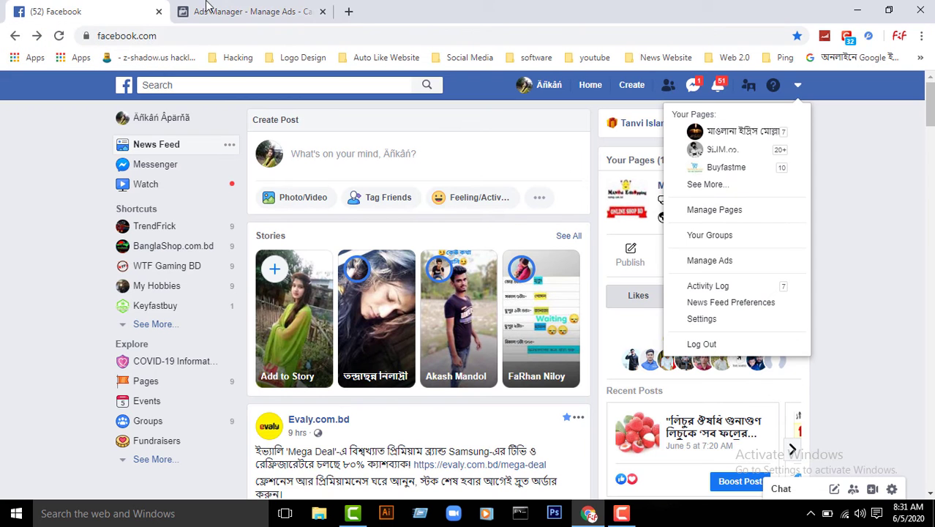
pyautogui.click(323, 11)
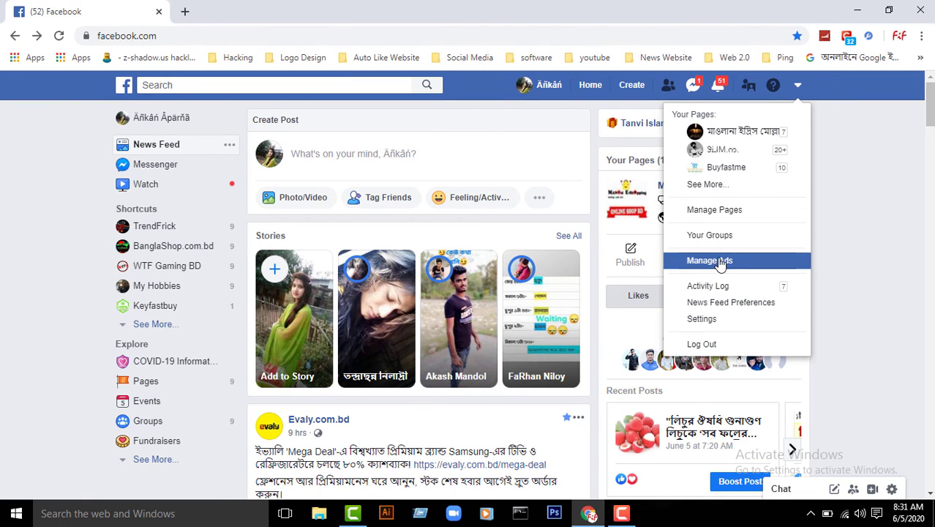
pyautogui.click(799, 86)
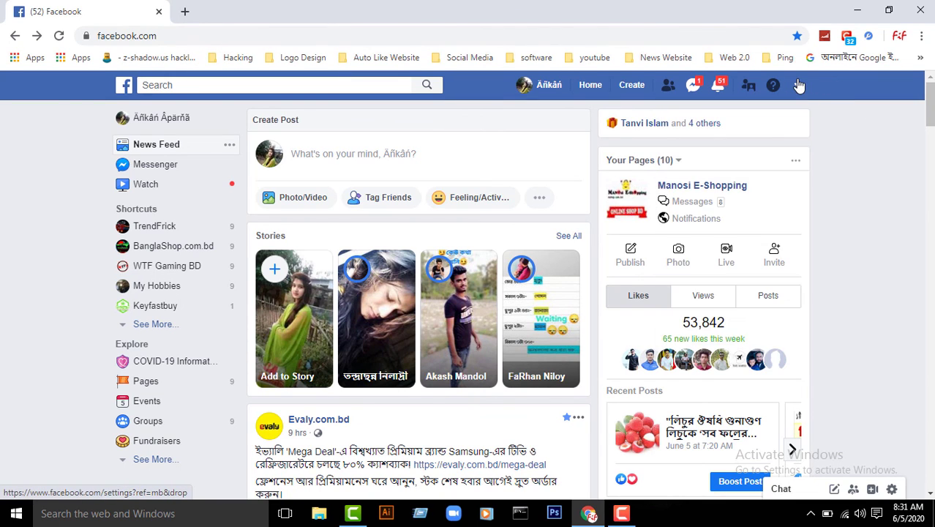
pyautogui.click(723, 266)
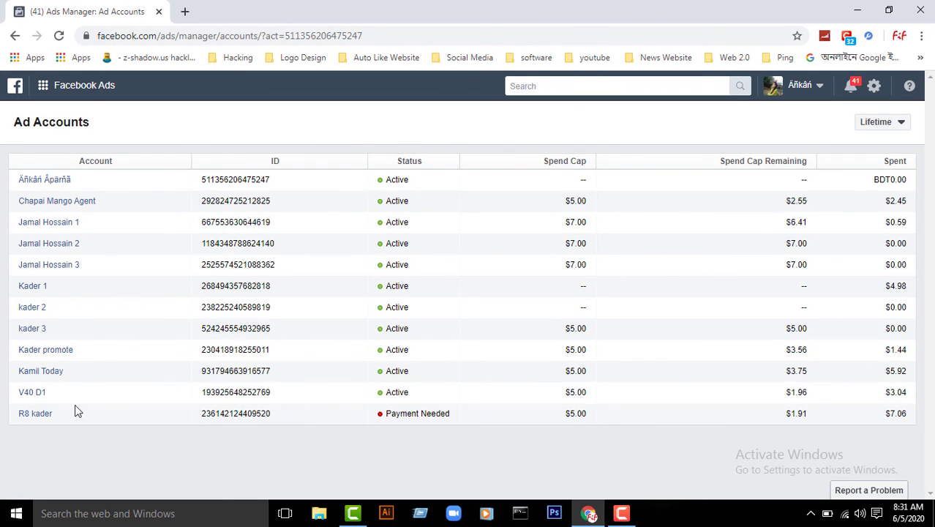
pyautogui.click(33, 395)
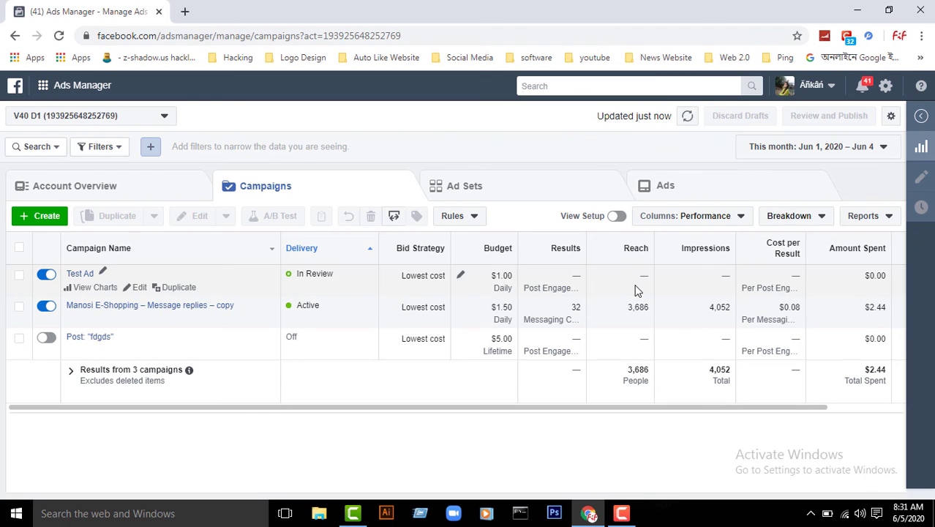
pyautogui.click(19, 277)
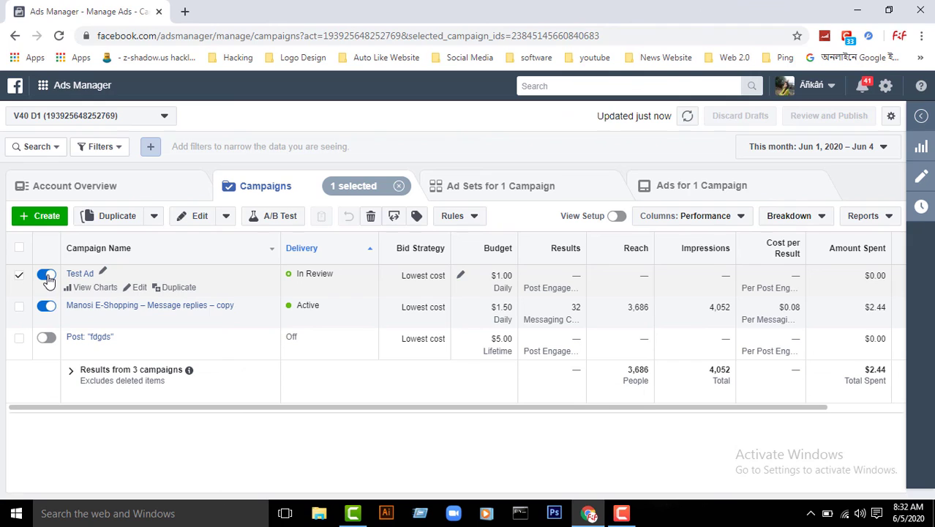
pyautogui.click(19, 275)
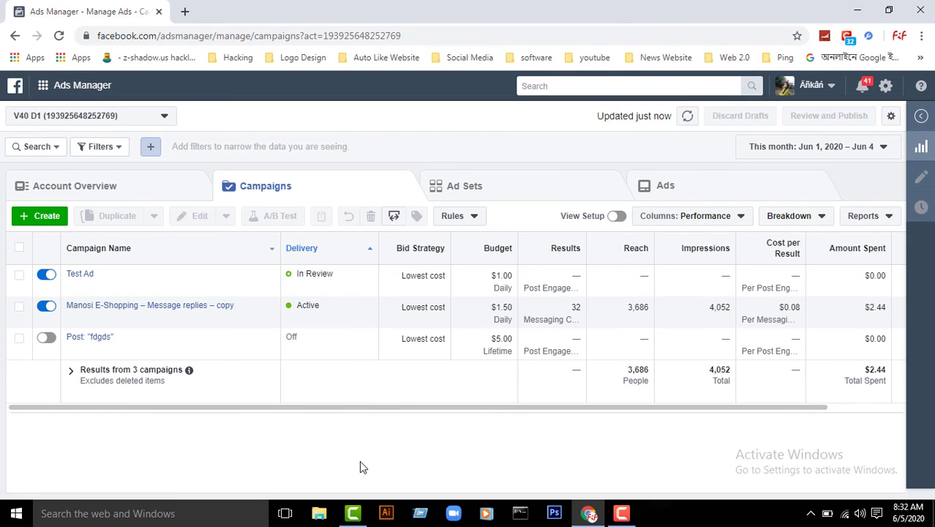